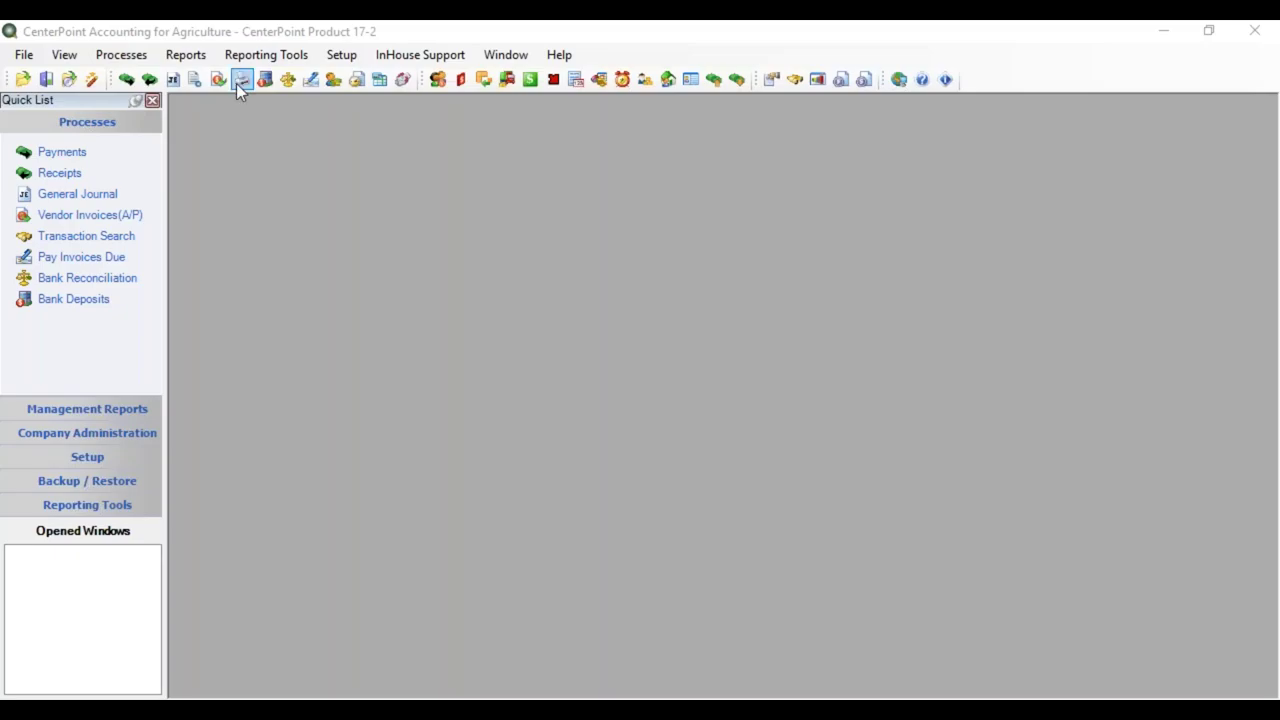
# Open the Production Analysis tool and start a new analysis definition
pyautogui.click(268, 56)
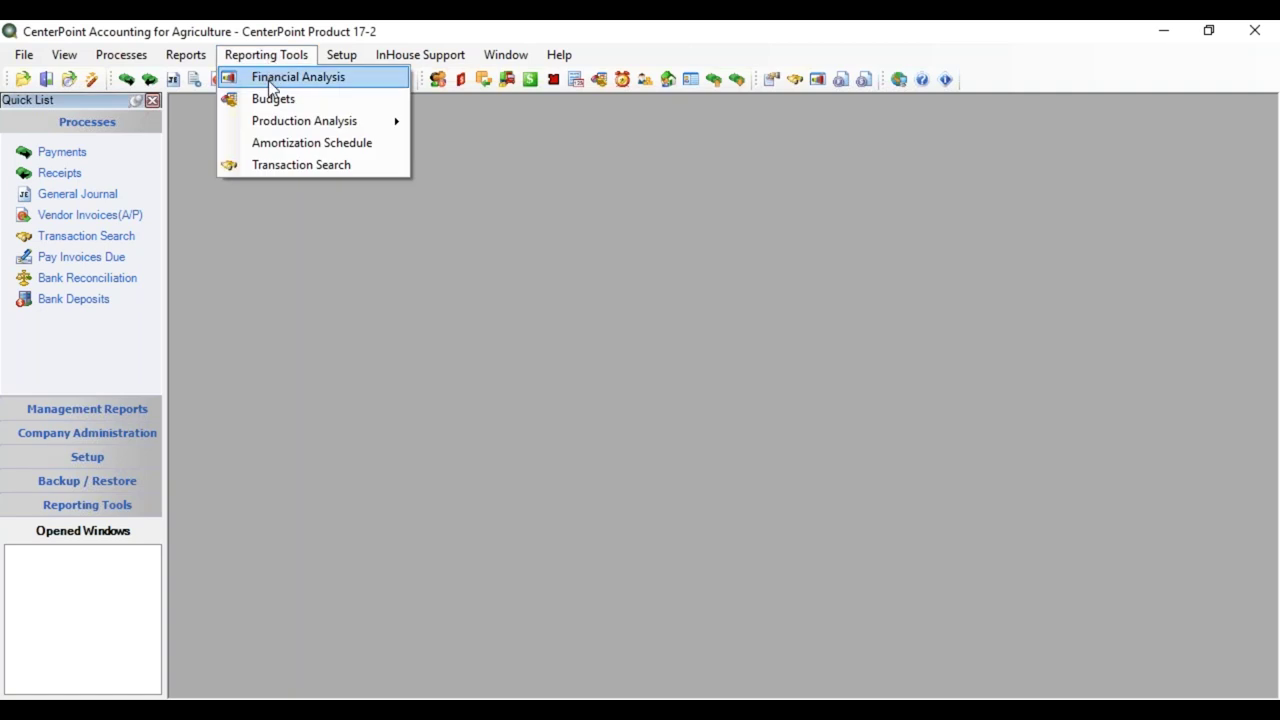
pyautogui.moveTo(277, 123)
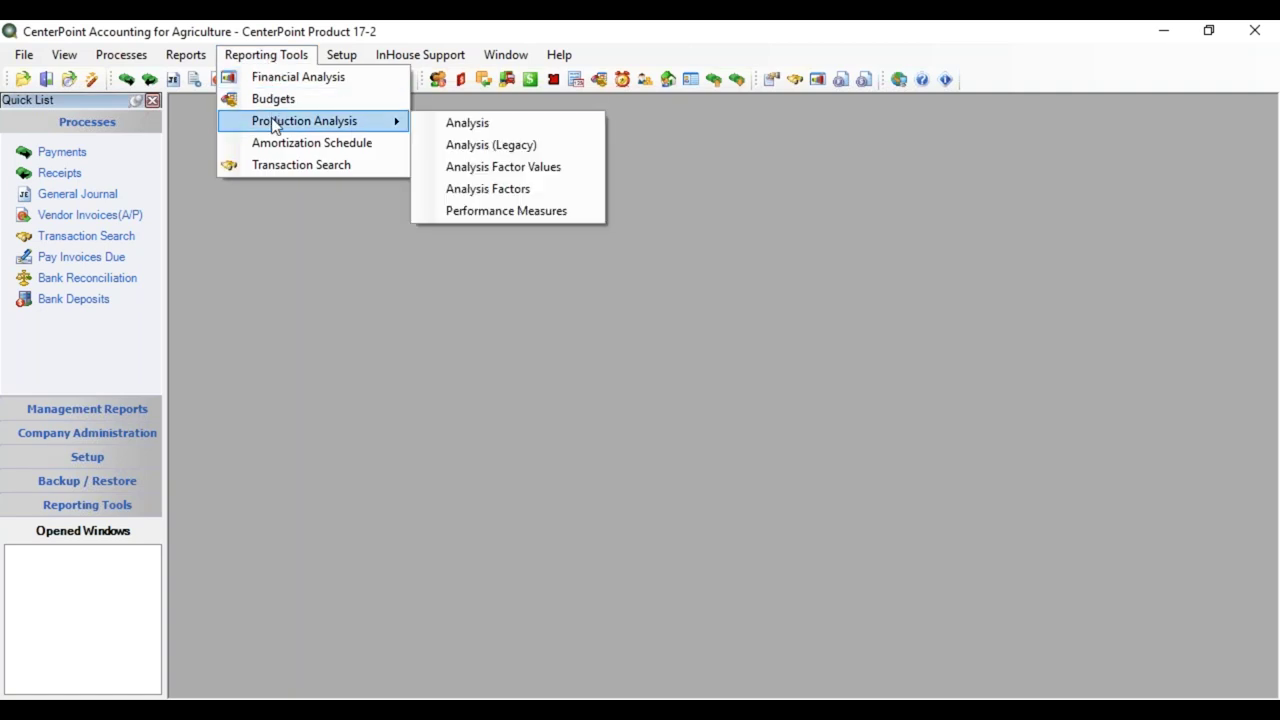
pyautogui.click(455, 123)
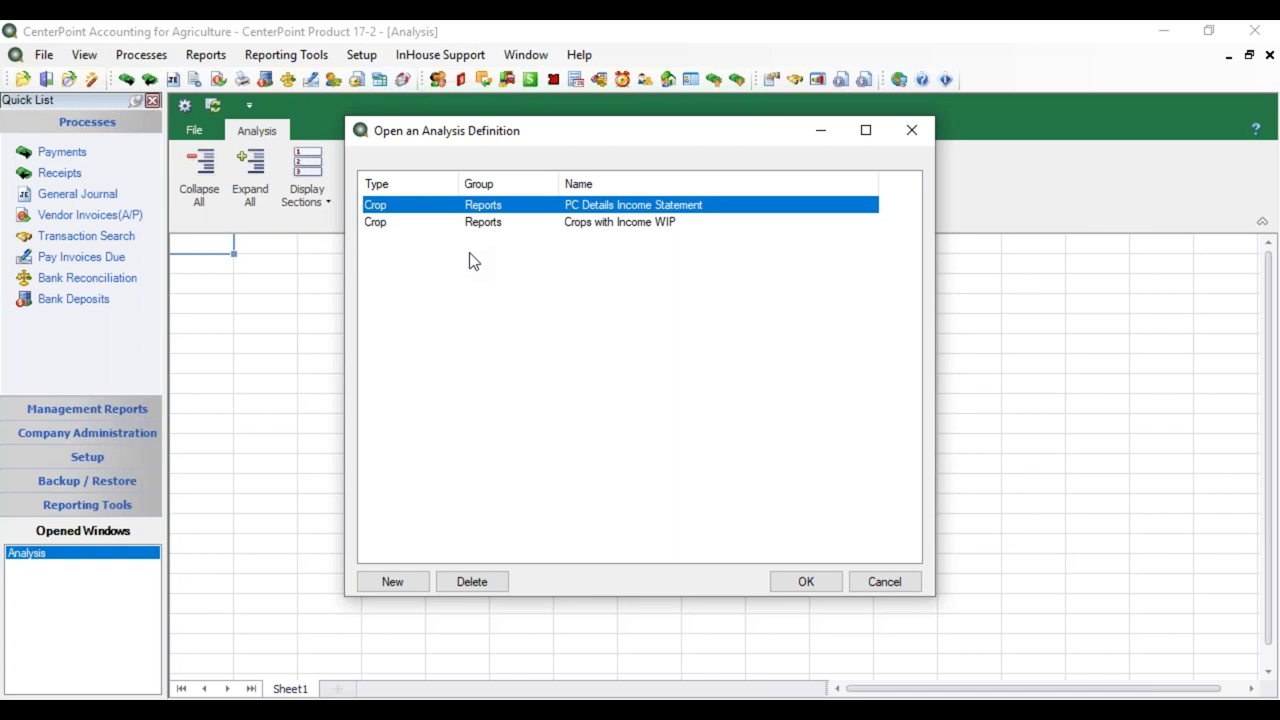
pyautogui.click(390, 581)
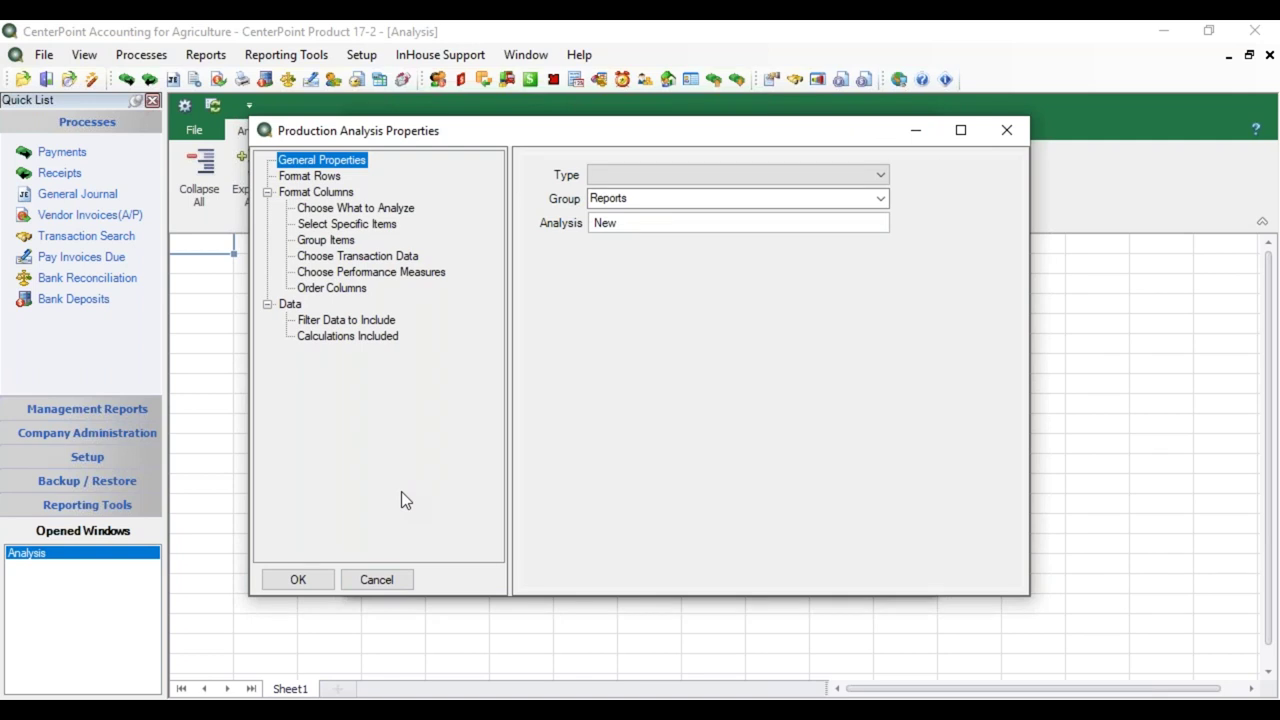
# Set the new analysis type to Crop Analysis and its group to Production Details
pyautogui.click(879, 176)
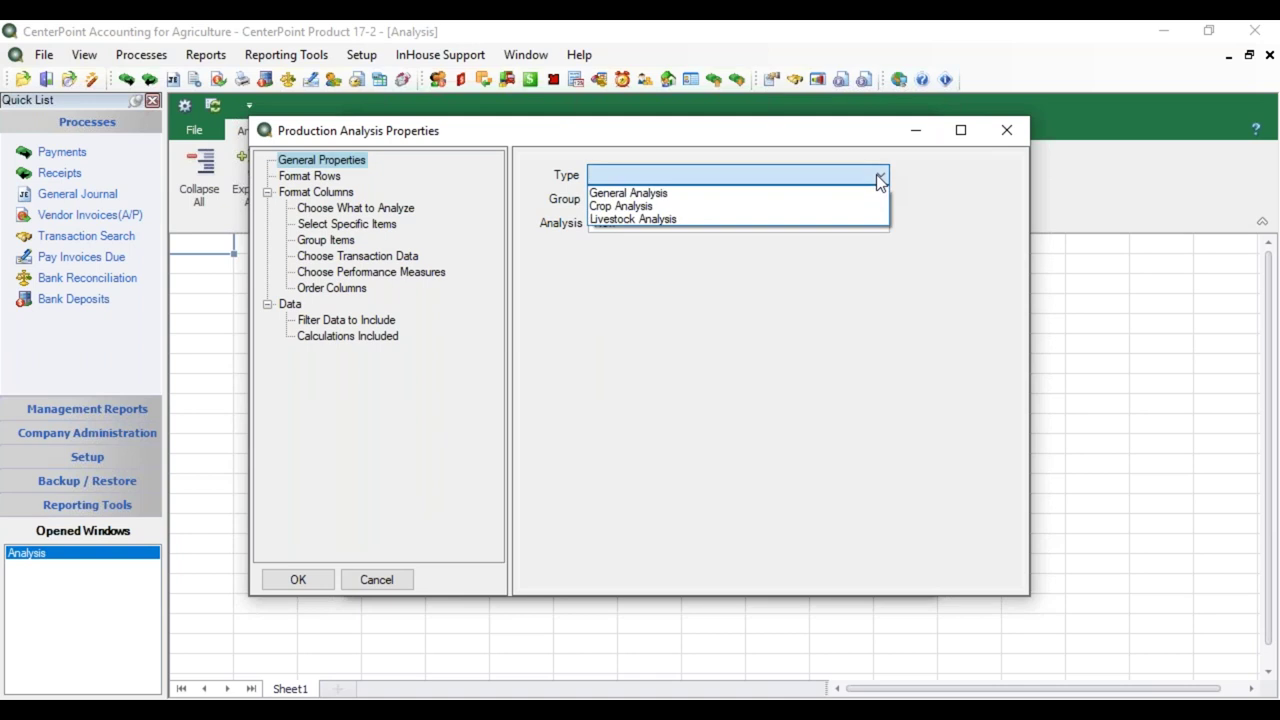
pyautogui.click(688, 207)
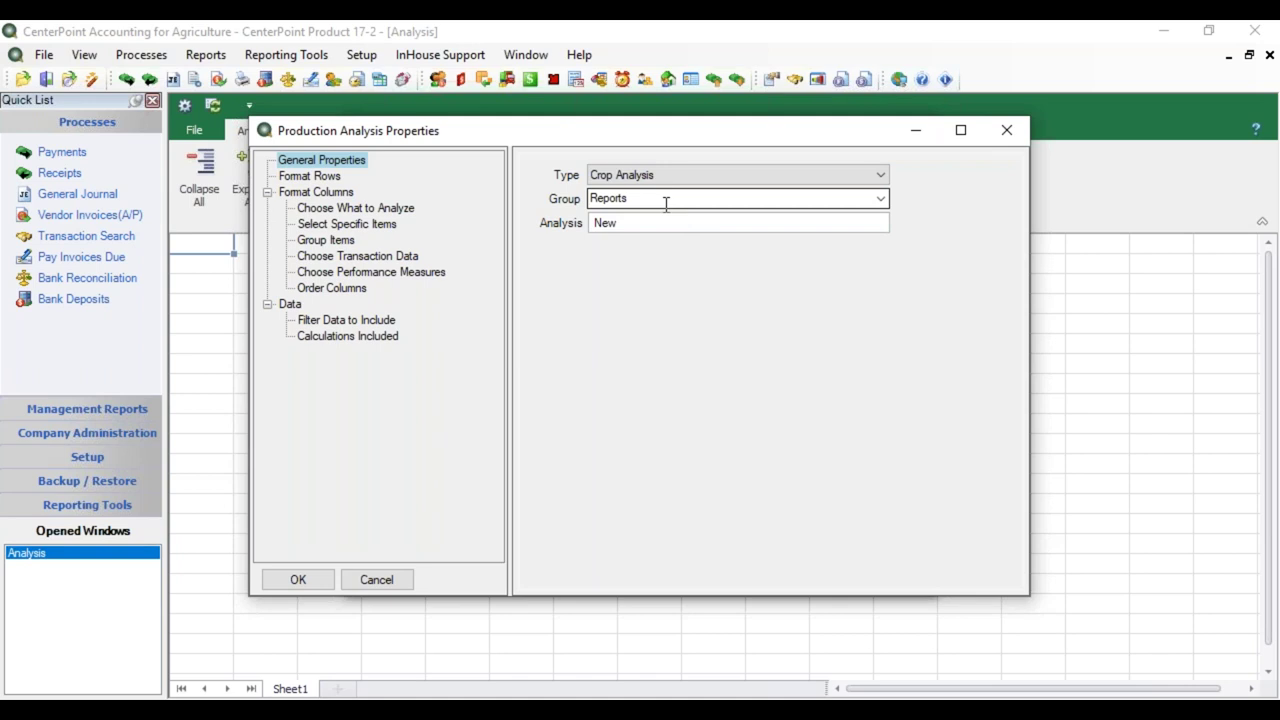
pyautogui.click(654, 196)
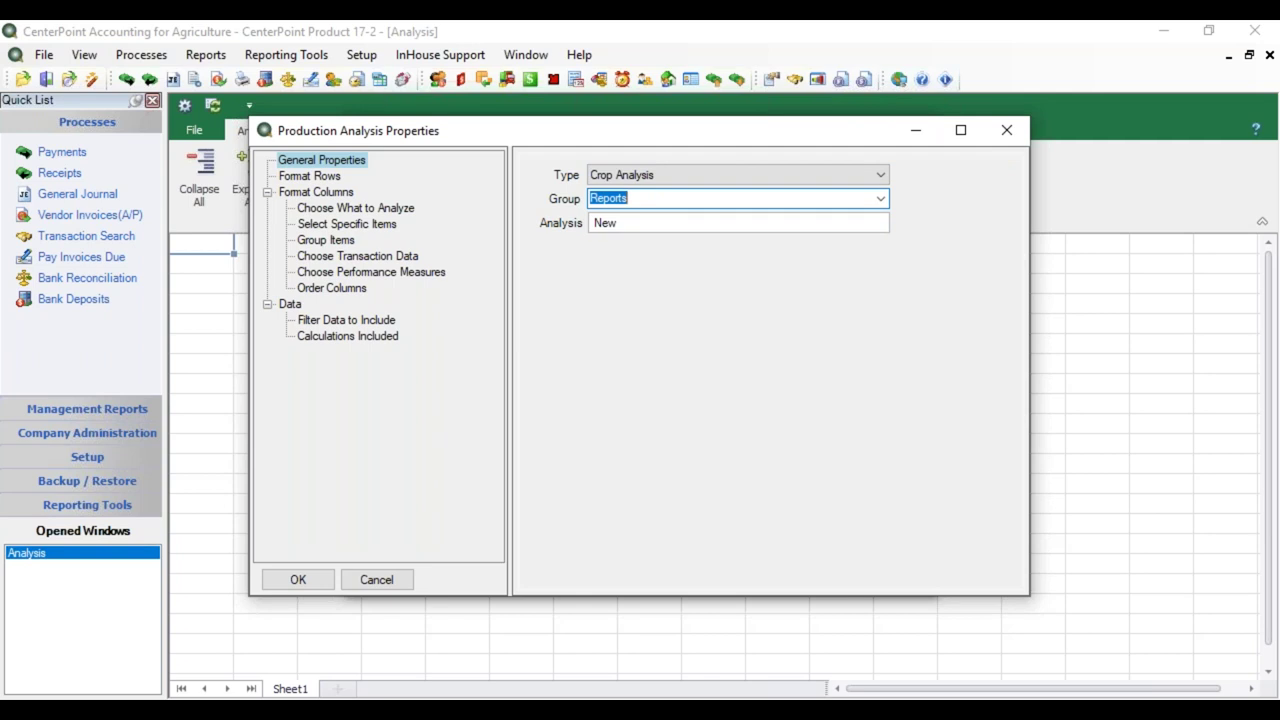
pyautogui.write('Production Details')
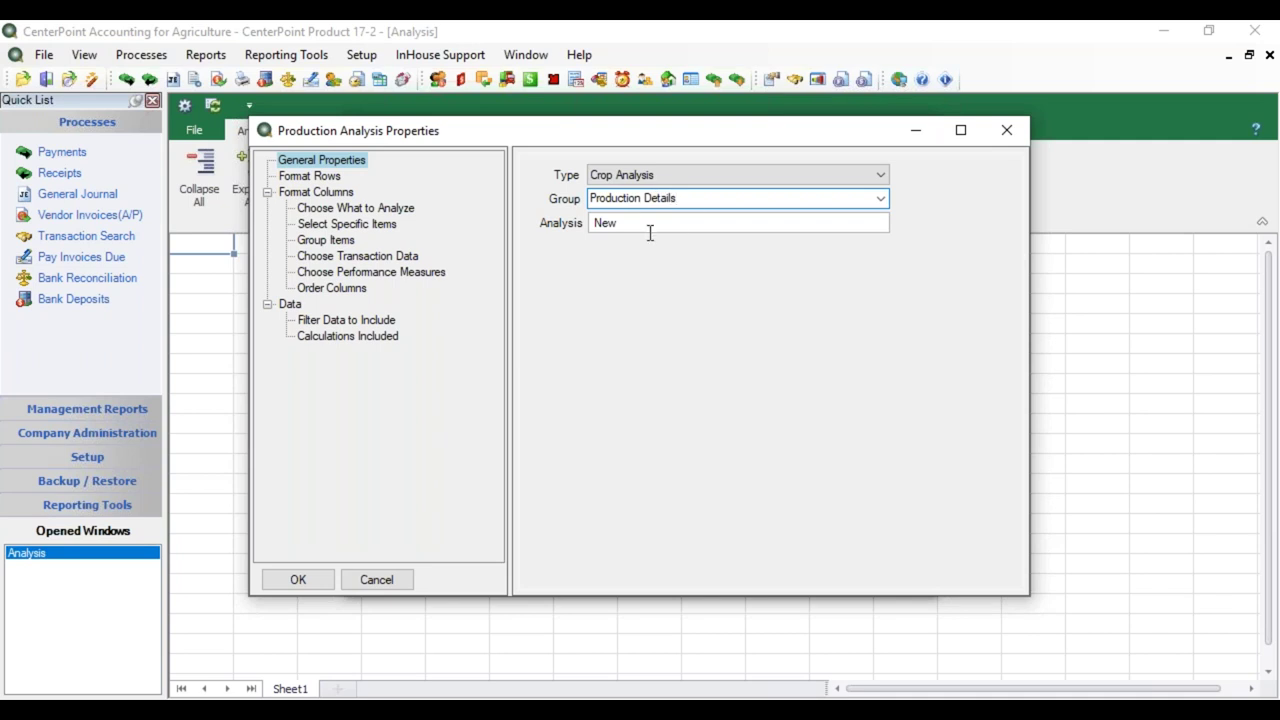
# Enter "PC Details Income Statement & WIP" as the analysis name and trim its ending
pyautogui.press('Tab')
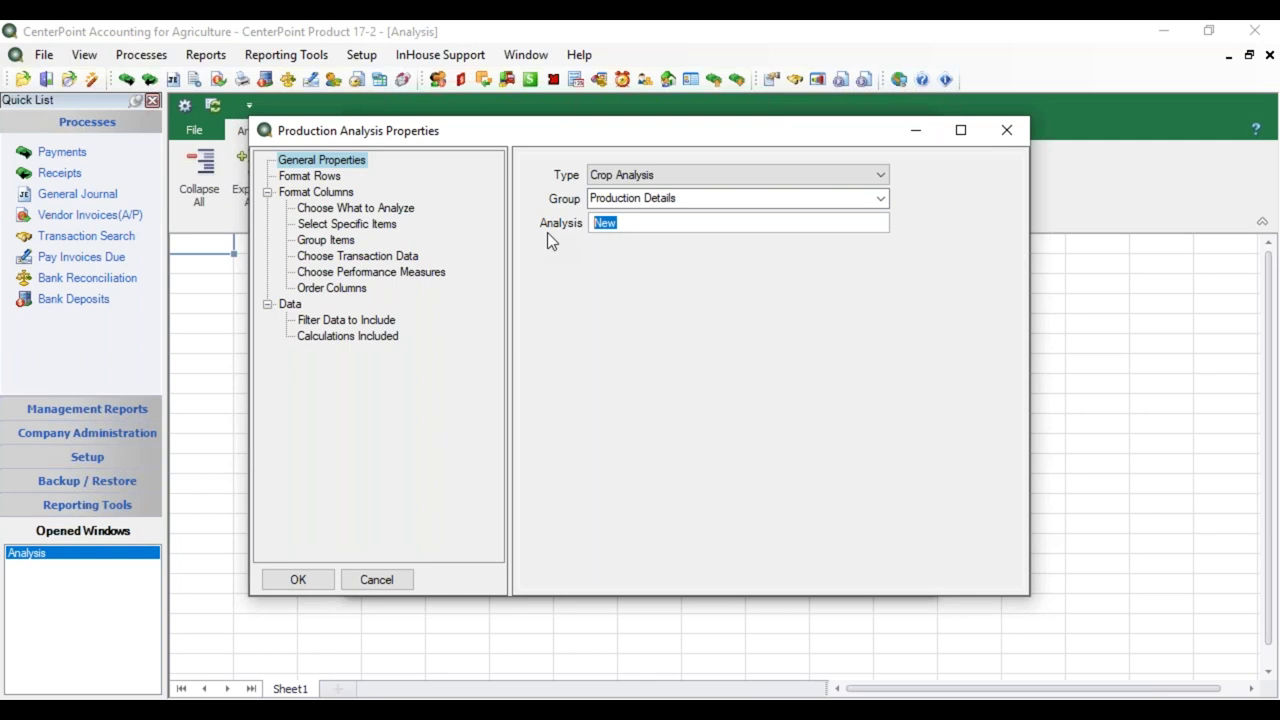
pyautogui.write('PC Details Income State')
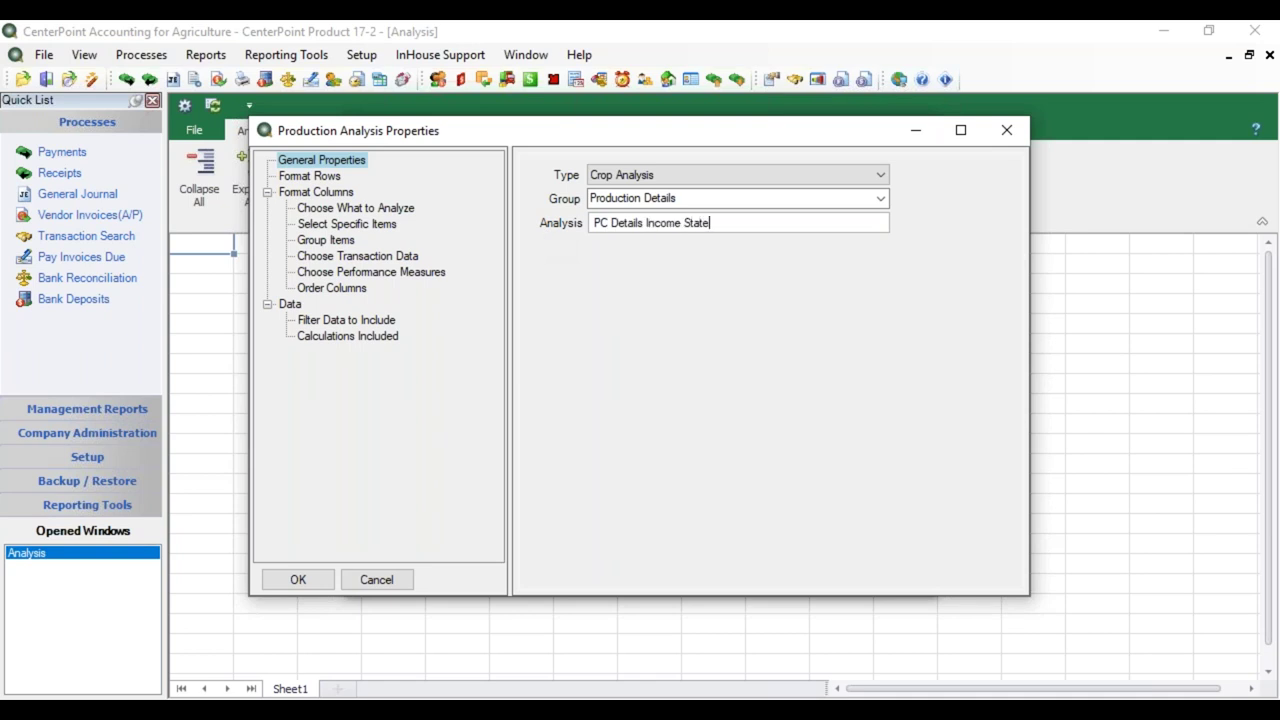
pyautogui.write('ment & WIP')
pyautogui.press('BackSpace')
pyautogui.press('BackSpace')
pyautogui.press('BackSpace')
pyautogui.press('Delete')
pyautogui.press('Delete')
pyautogui.press('Delete')
pyautogui.press('Delete')
# Format the analysis rows as Income Statement with WIP Accounts at display level Level 2
pyautogui.click(334, 178)
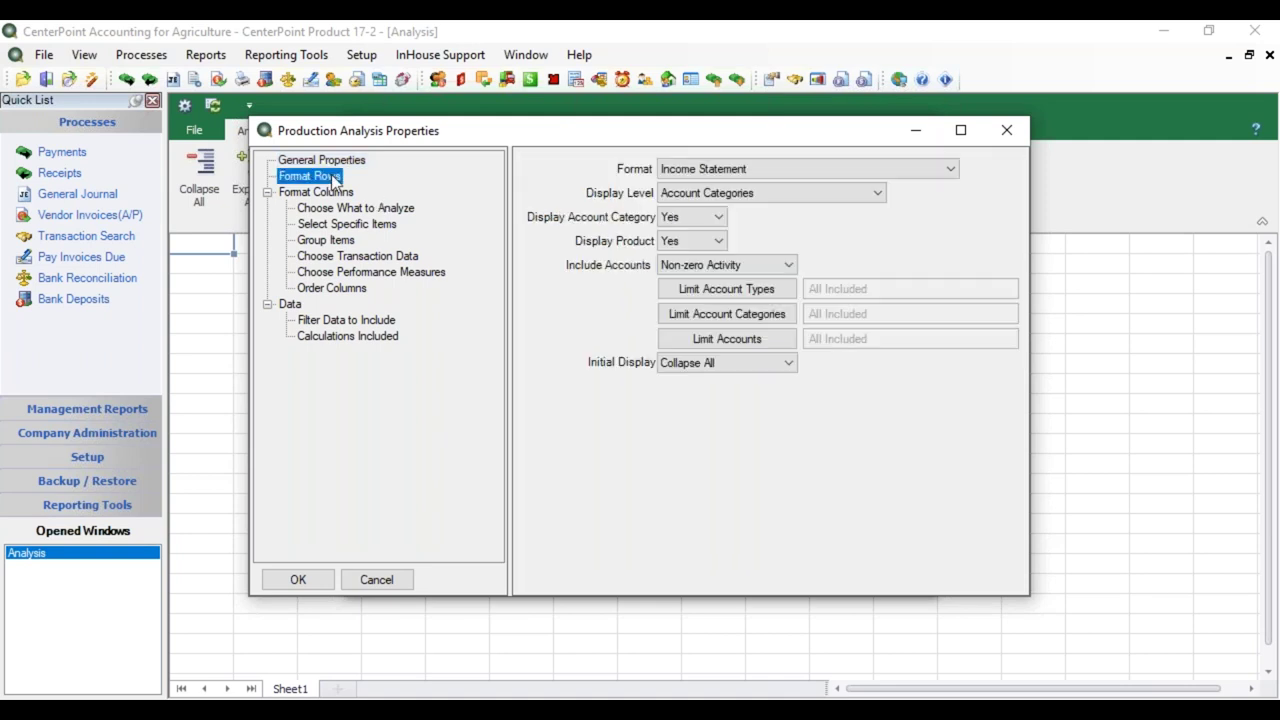
pyautogui.click(753, 168)
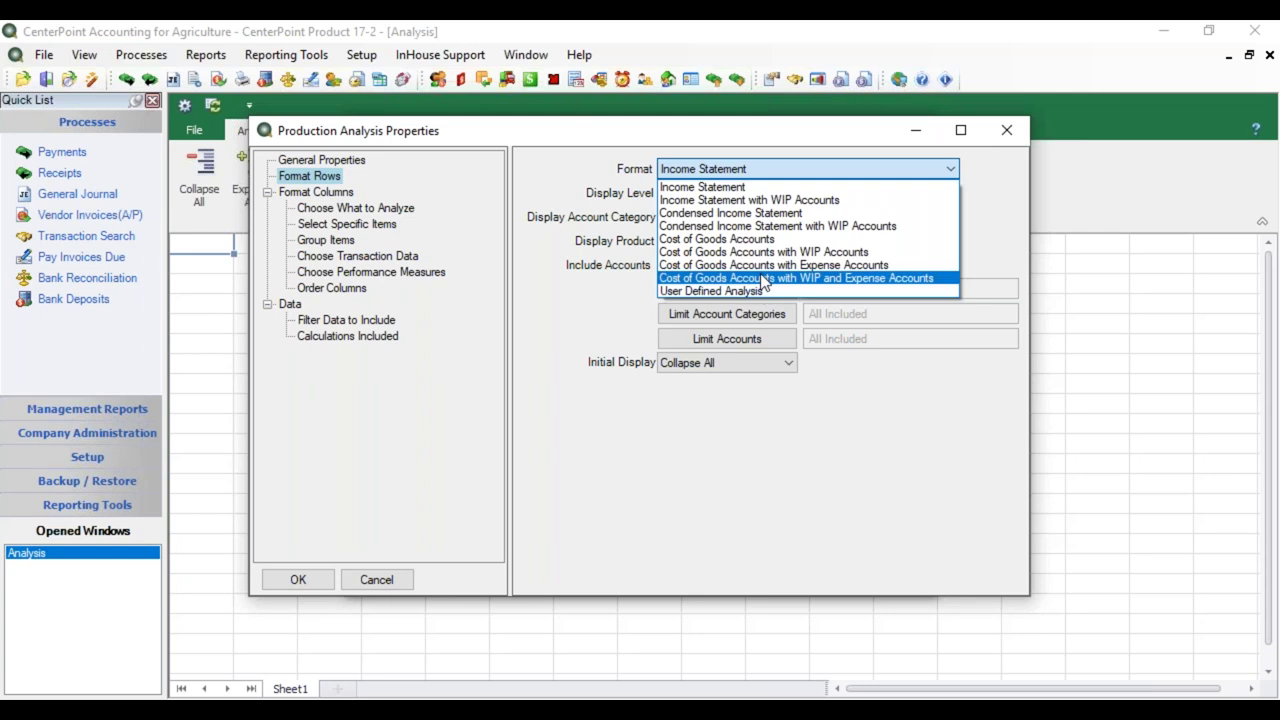
pyautogui.click(805, 200)
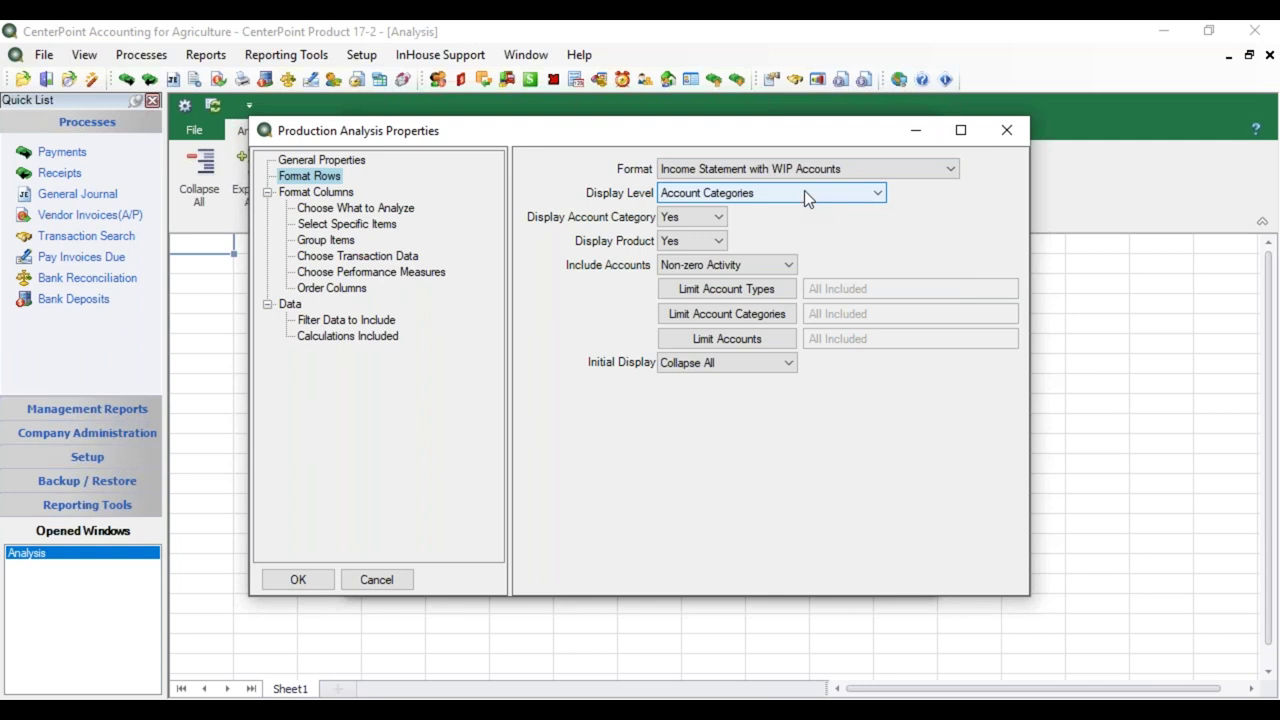
pyautogui.click(806, 194)
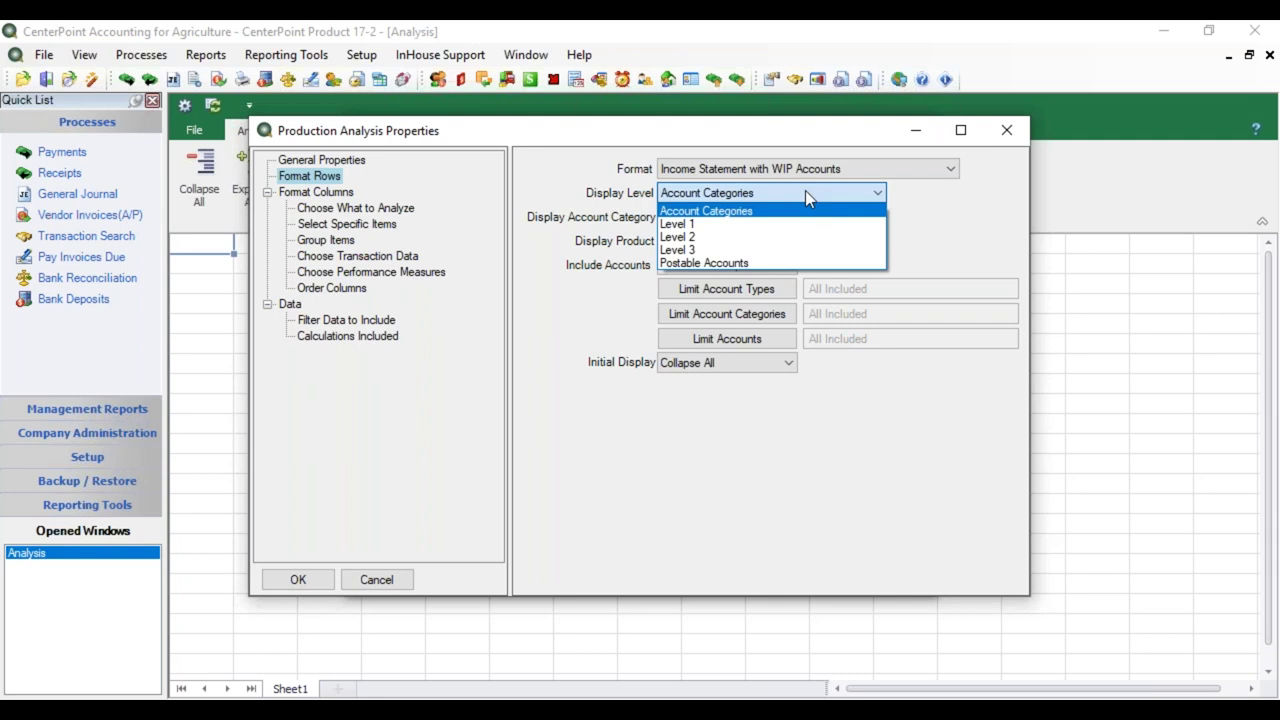
pyautogui.click(752, 238)
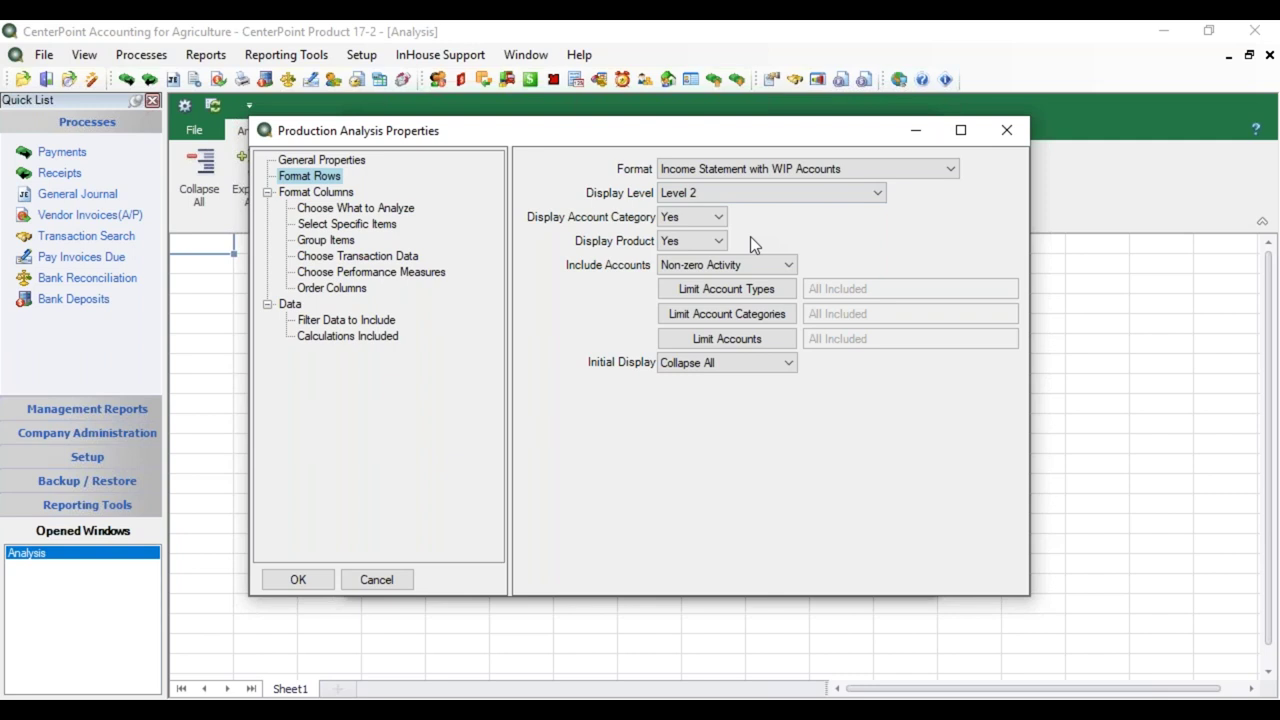
# Review the row options for displaying account category, displaying product and including accounts
pyautogui.click(688, 223)
pyautogui.click(689, 232)
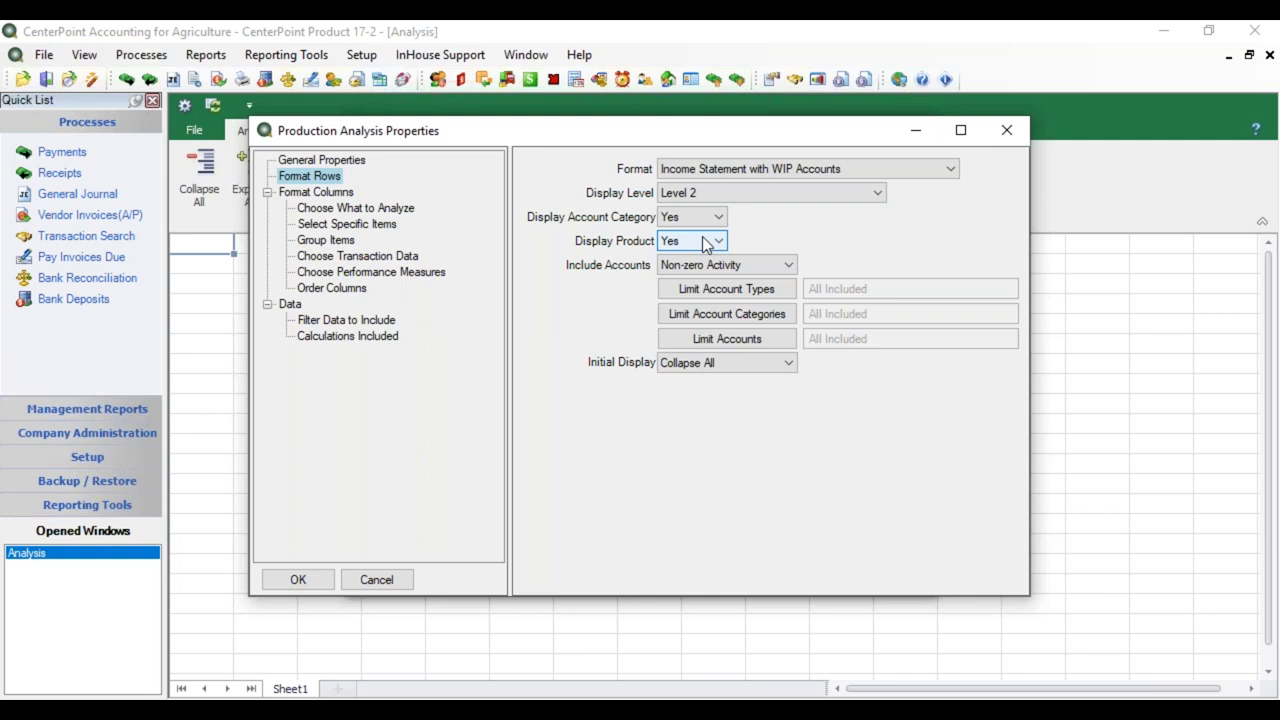
pyautogui.click(706, 245)
pyautogui.click(706, 245)
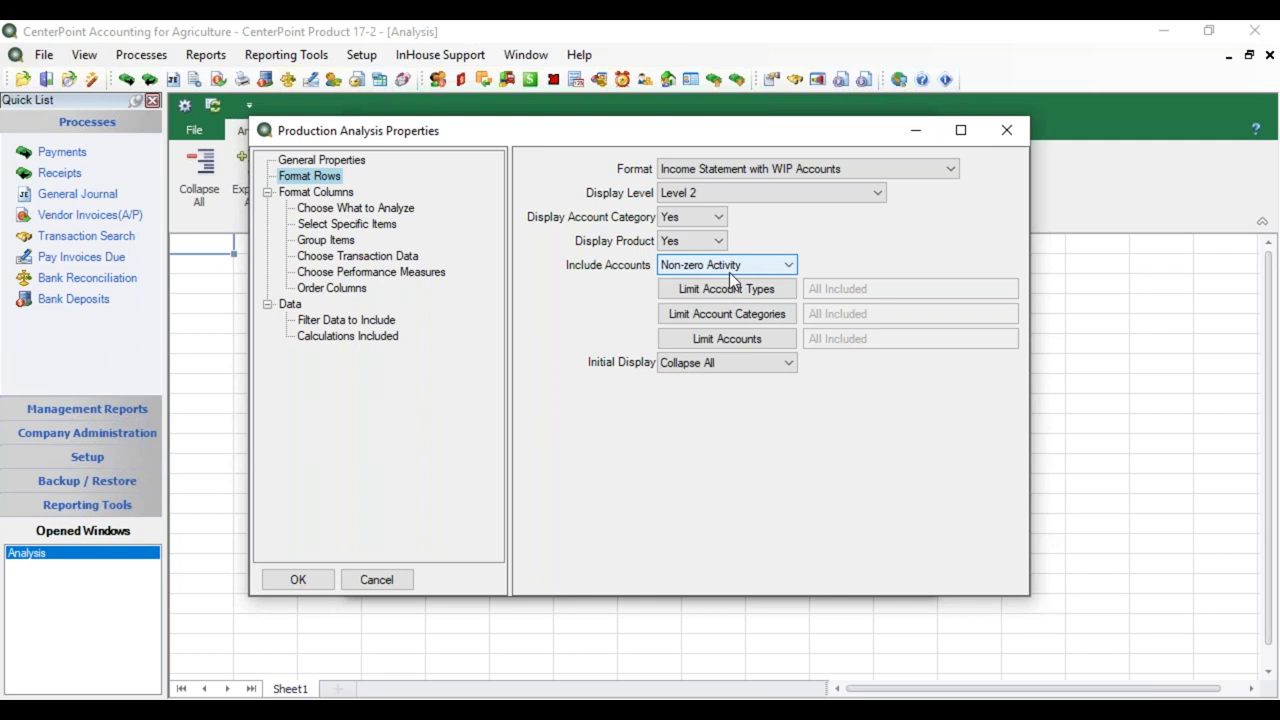
pyautogui.click(731, 268)
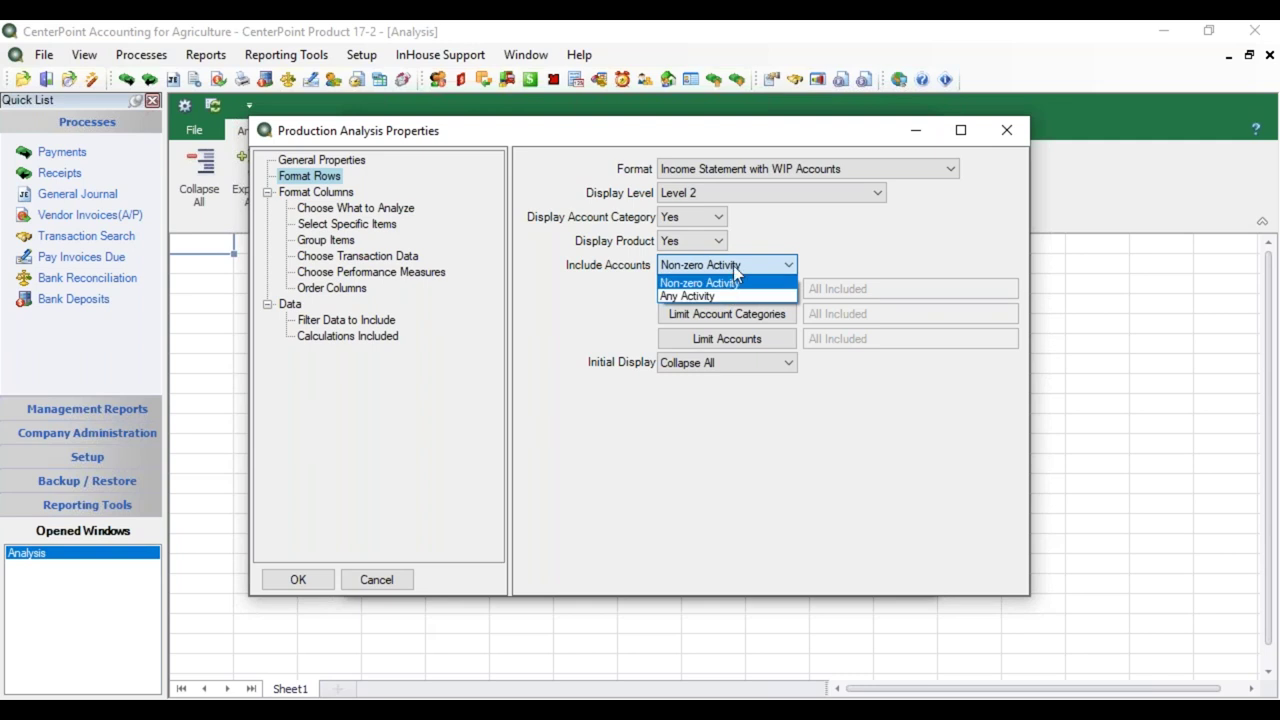
pyautogui.click(735, 270)
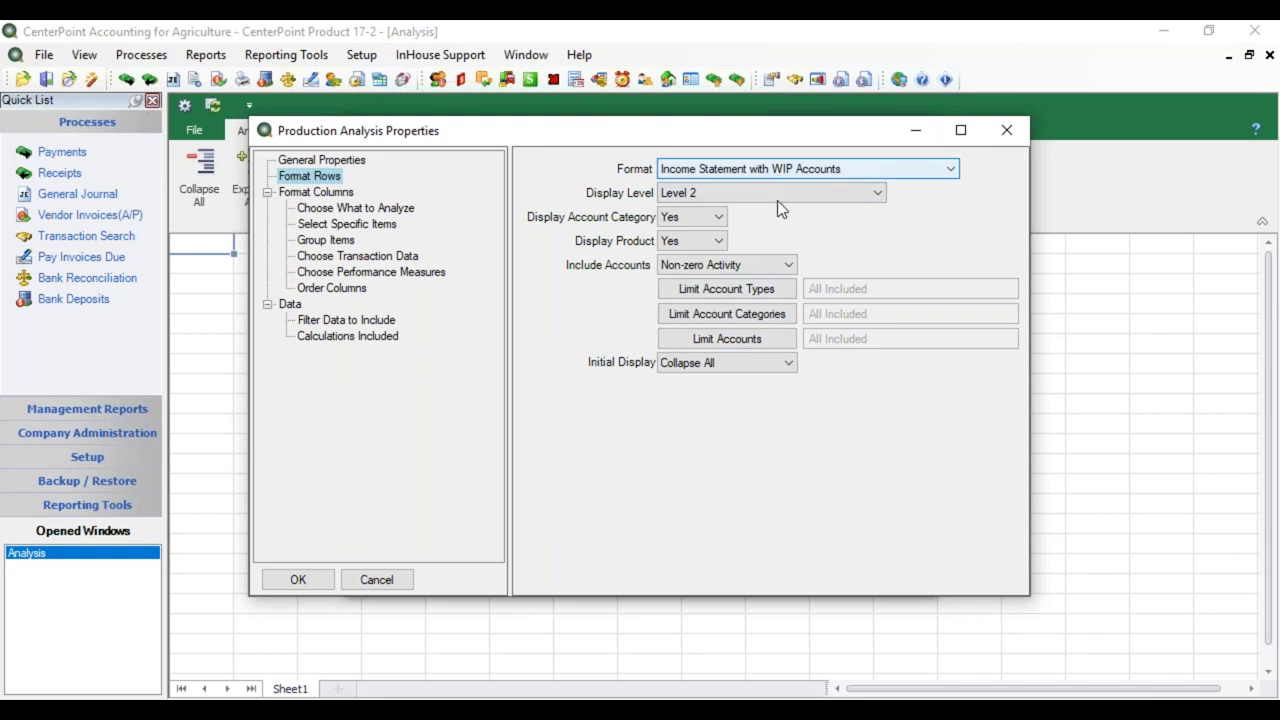
# Limit the account categories by excluding the Fuel WIP asset category
pyautogui.click(741, 318)
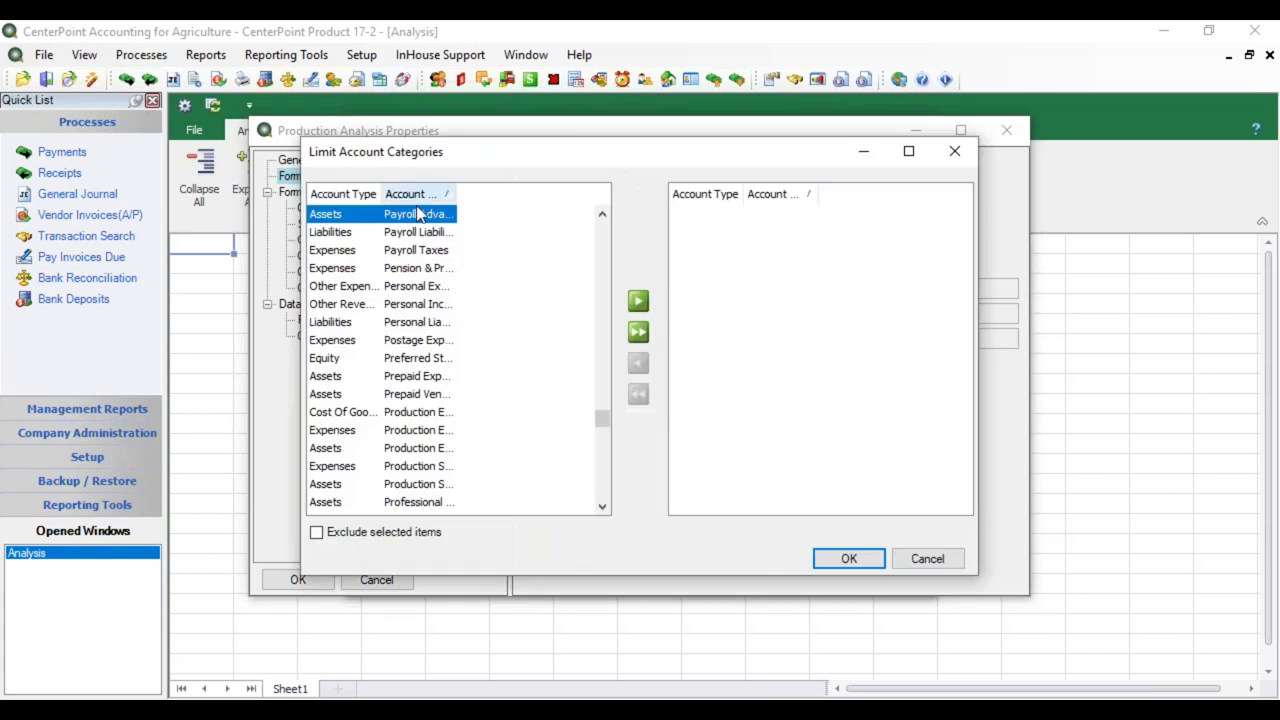
pyautogui.moveTo(604, 423); pyautogui.dragTo(600, 333)
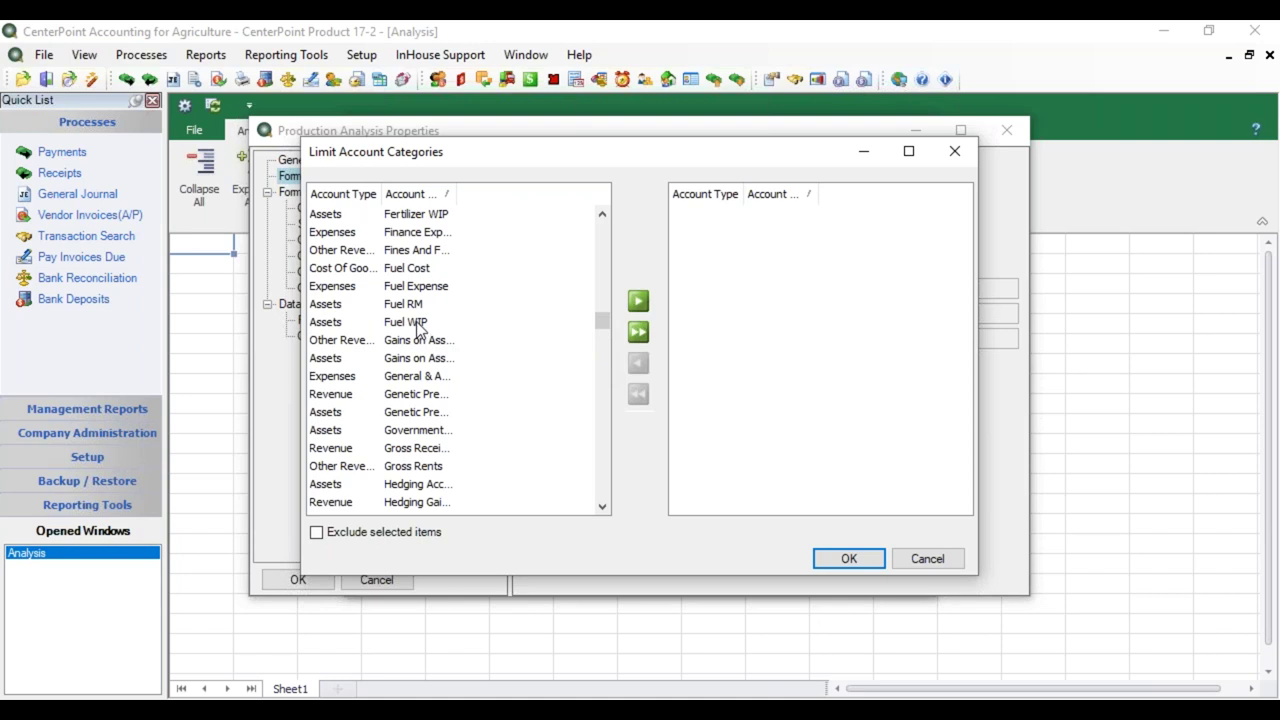
pyautogui.doubleClick(418, 325)
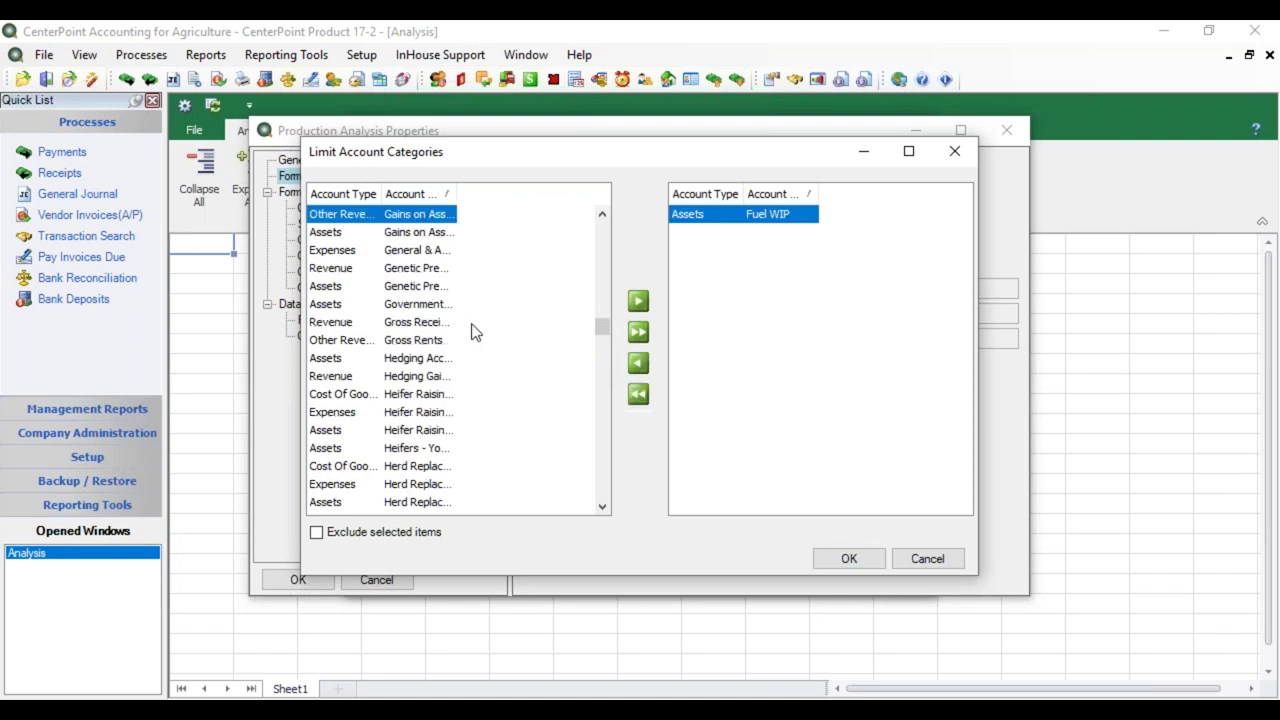
pyautogui.click(316, 533)
pyautogui.click(847, 559)
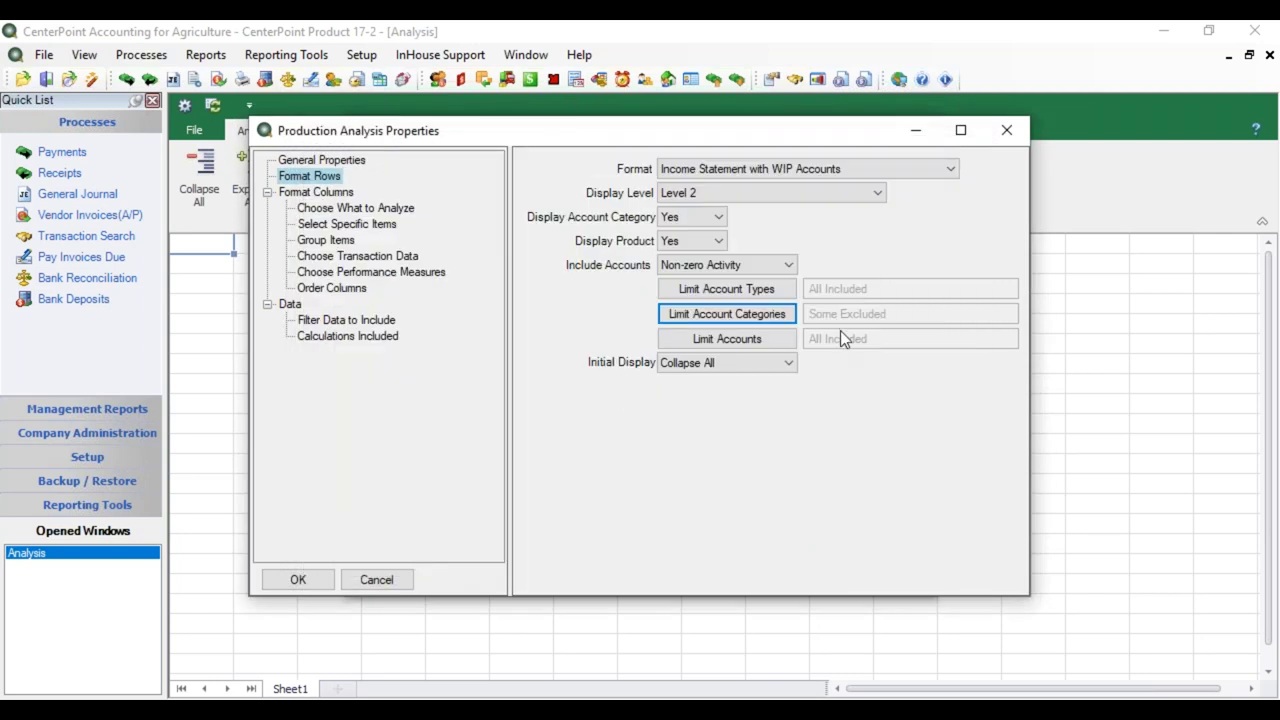
# Remove Fuel WIP from the account category limit and turn off excluding selected items
pyautogui.click(785, 316)
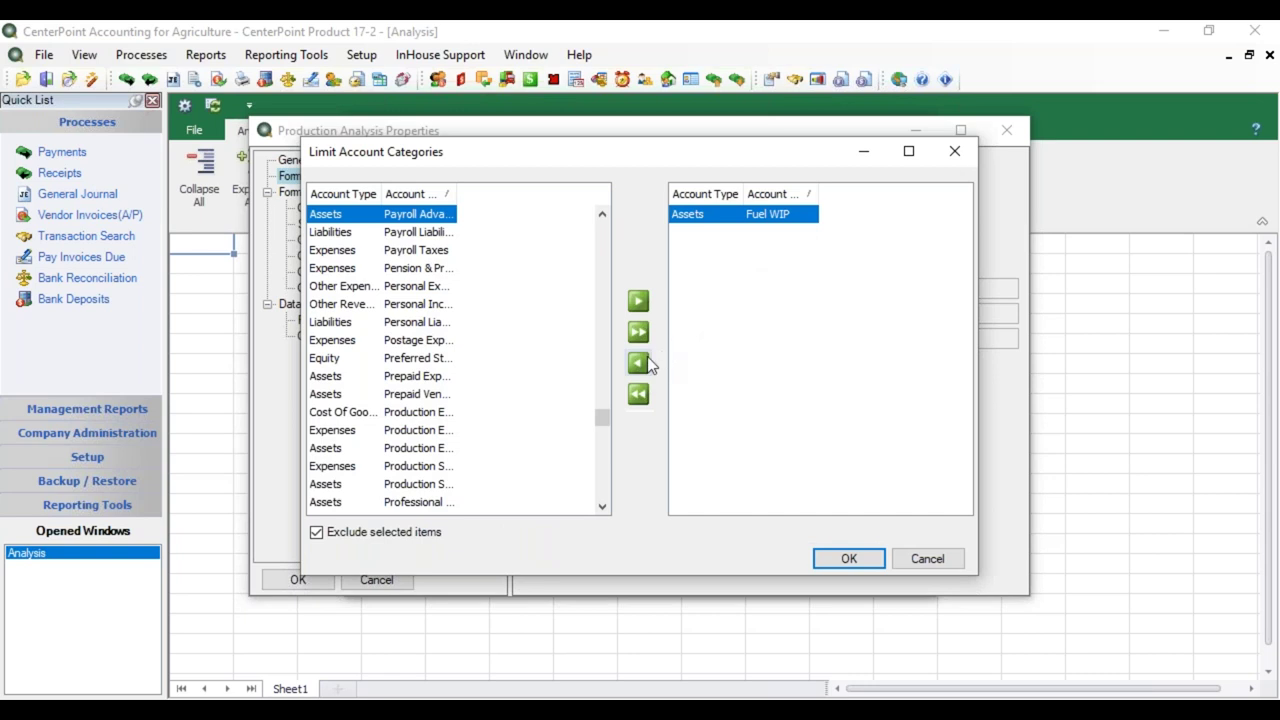
pyautogui.click(638, 364)
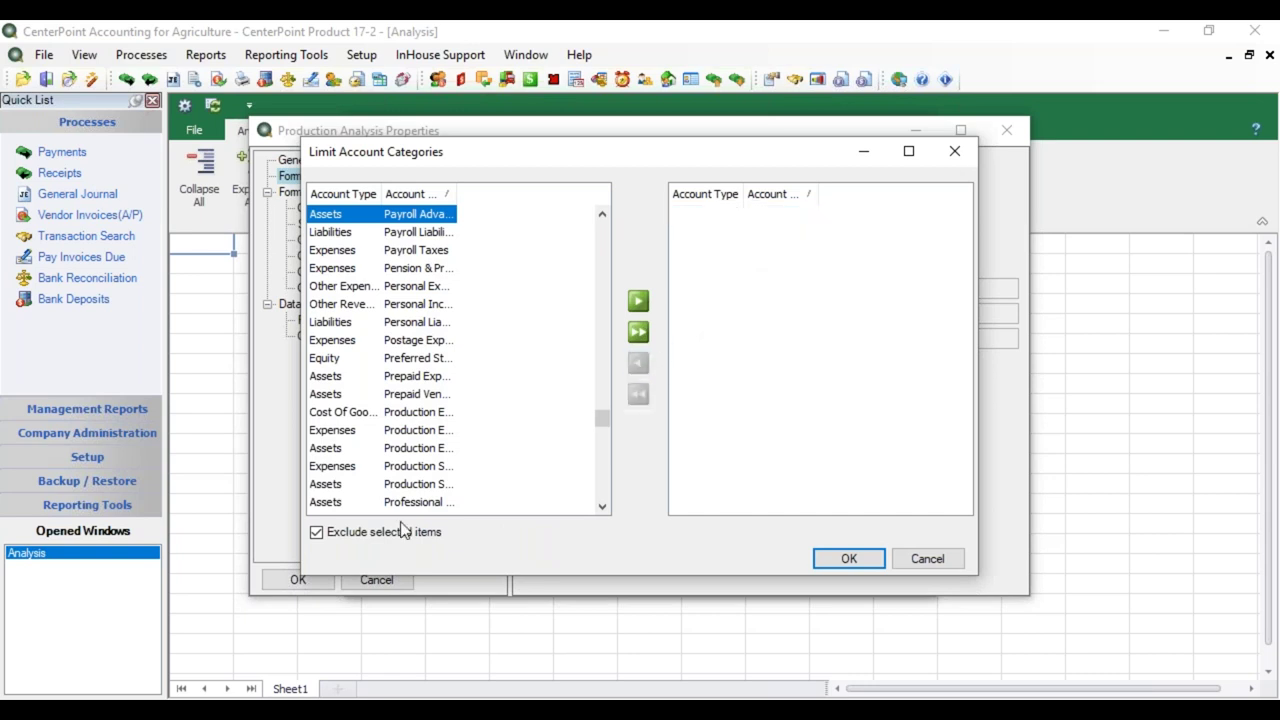
pyautogui.click(316, 533)
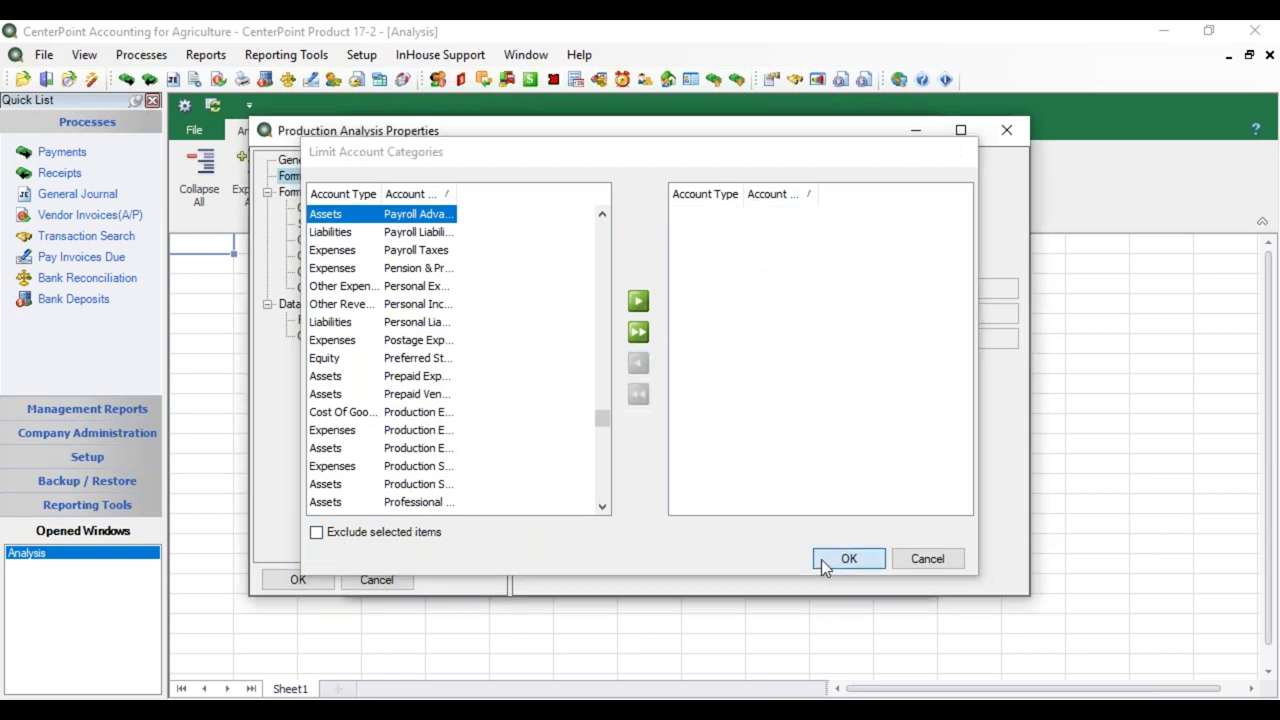
pyautogui.click(821, 559)
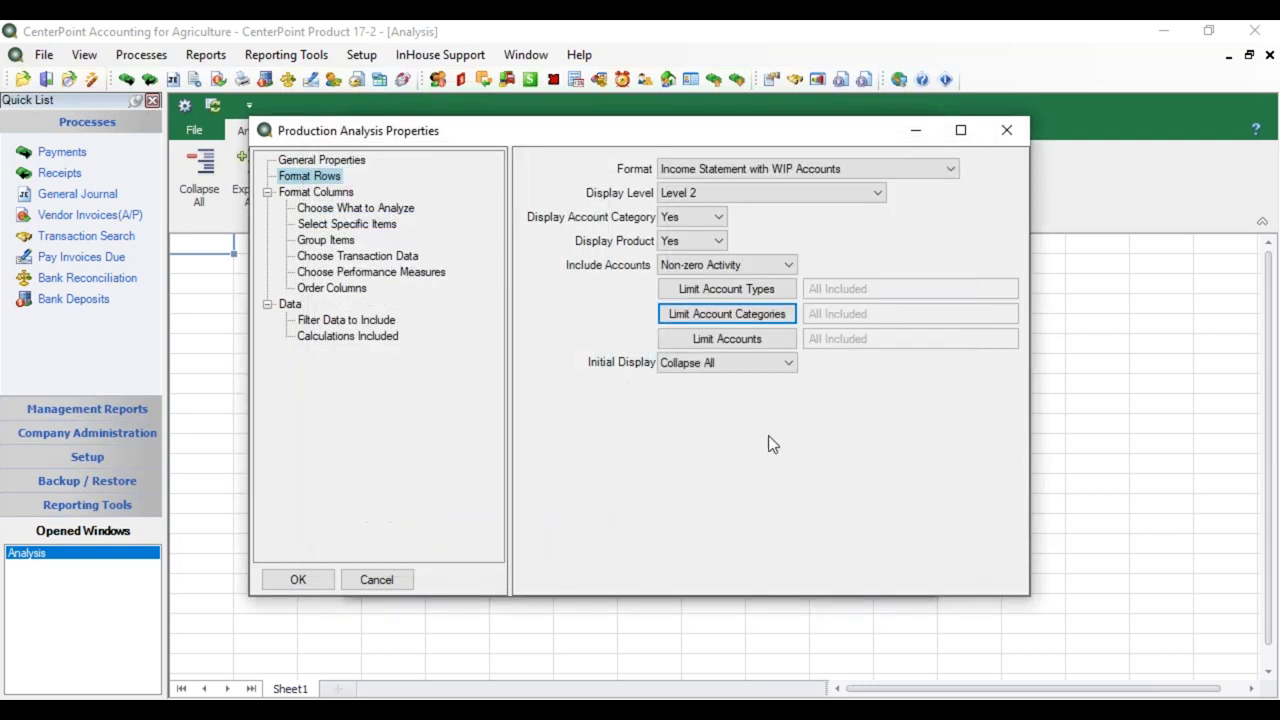
# Set the initial display of the analysis rows to Expand All
pyautogui.click(745, 361)
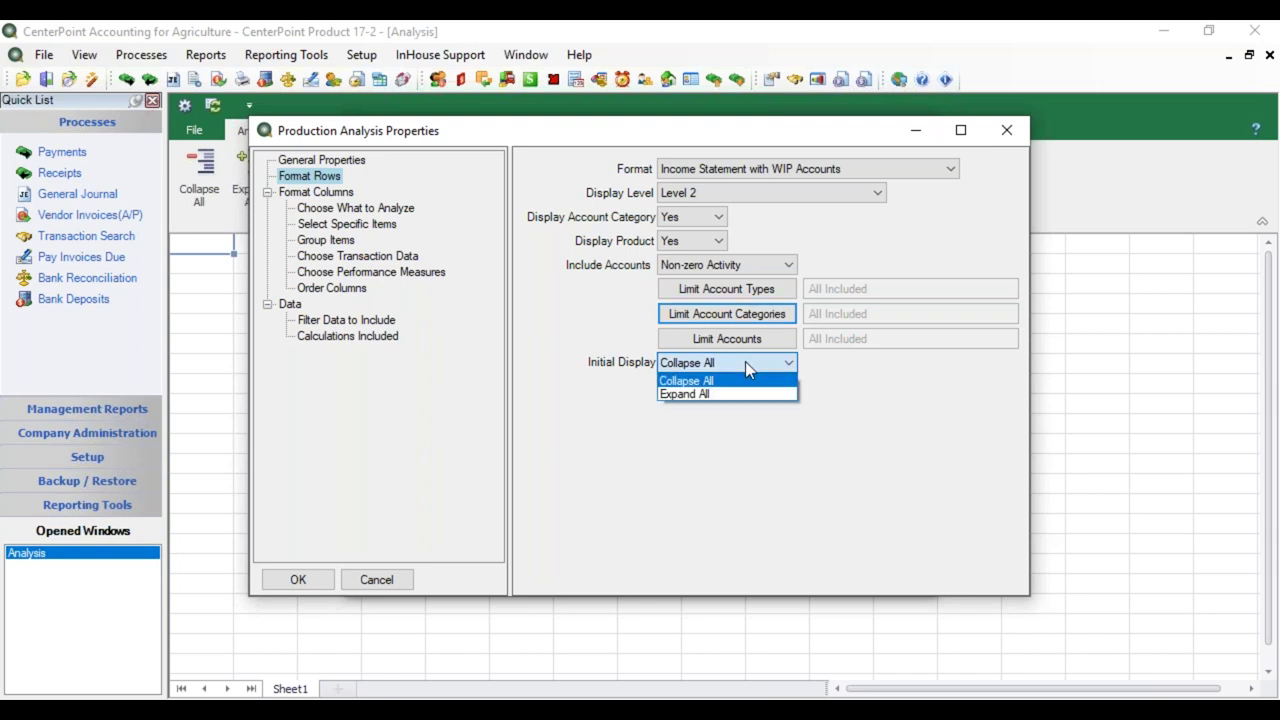
pyautogui.click(728, 389)
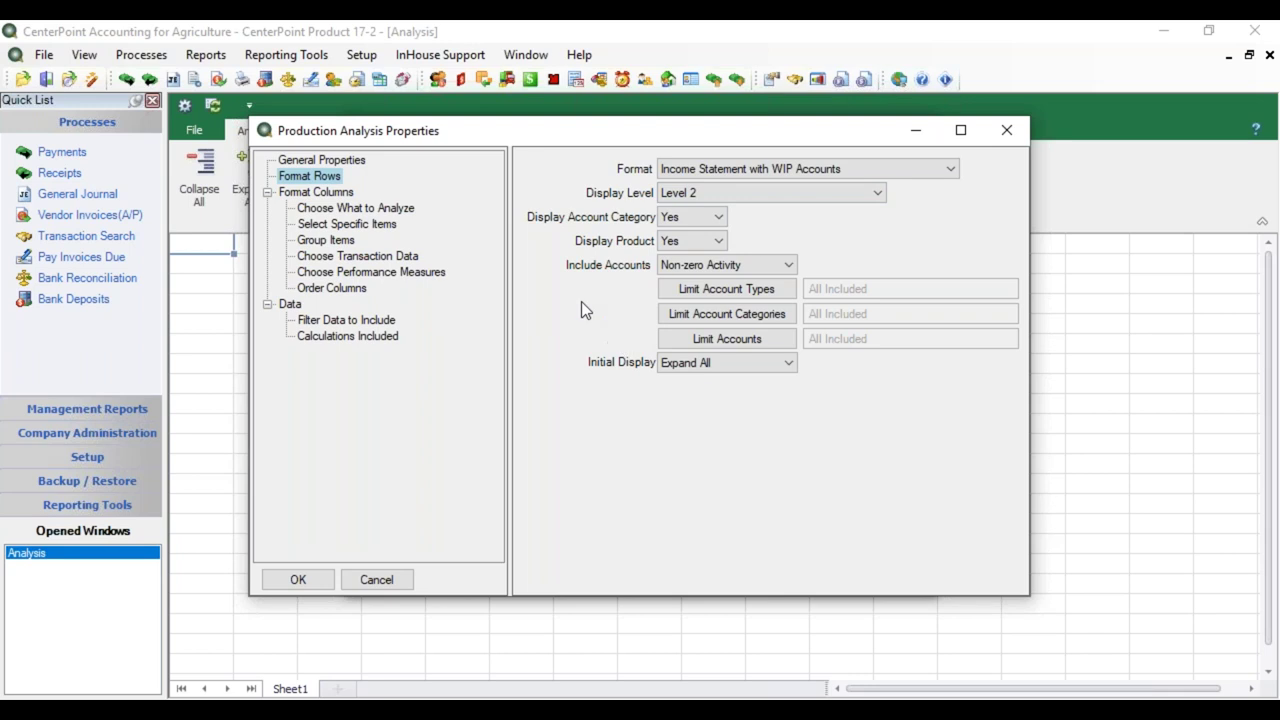
# Choose Profit/Cost Centers as what the analysis columns analyze data by
pyautogui.click(328, 196)
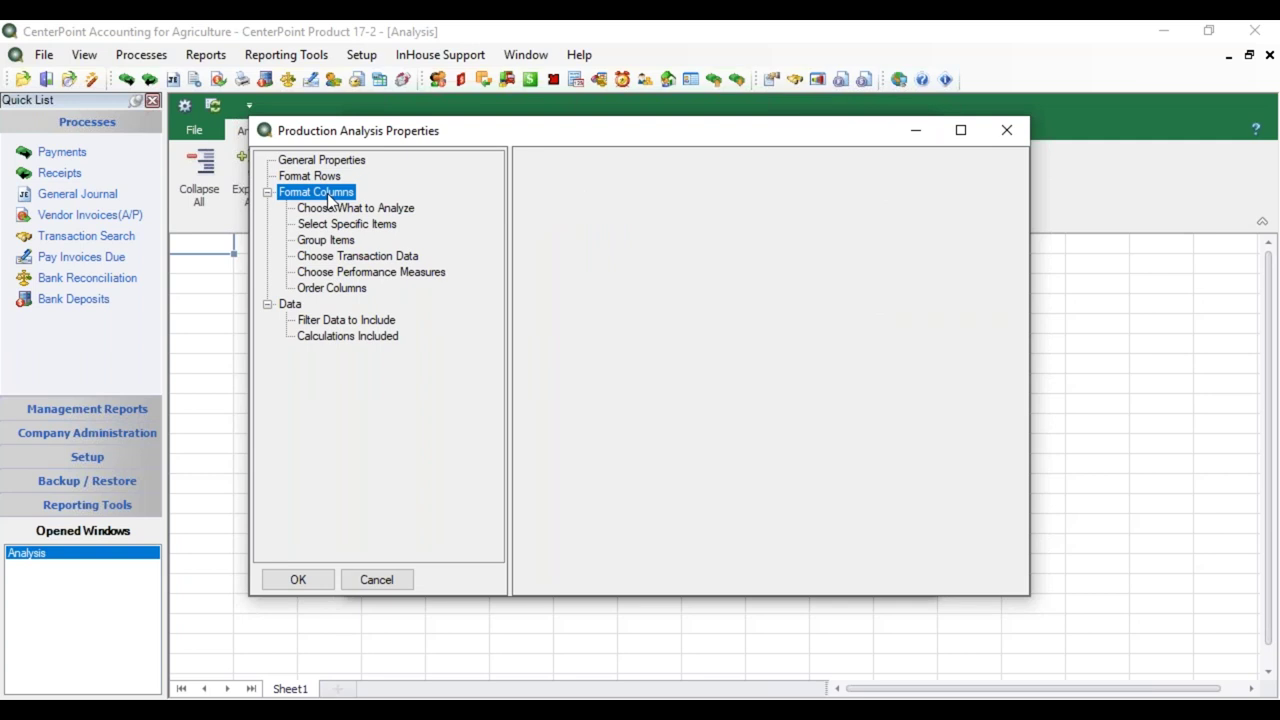
pyautogui.click(345, 210)
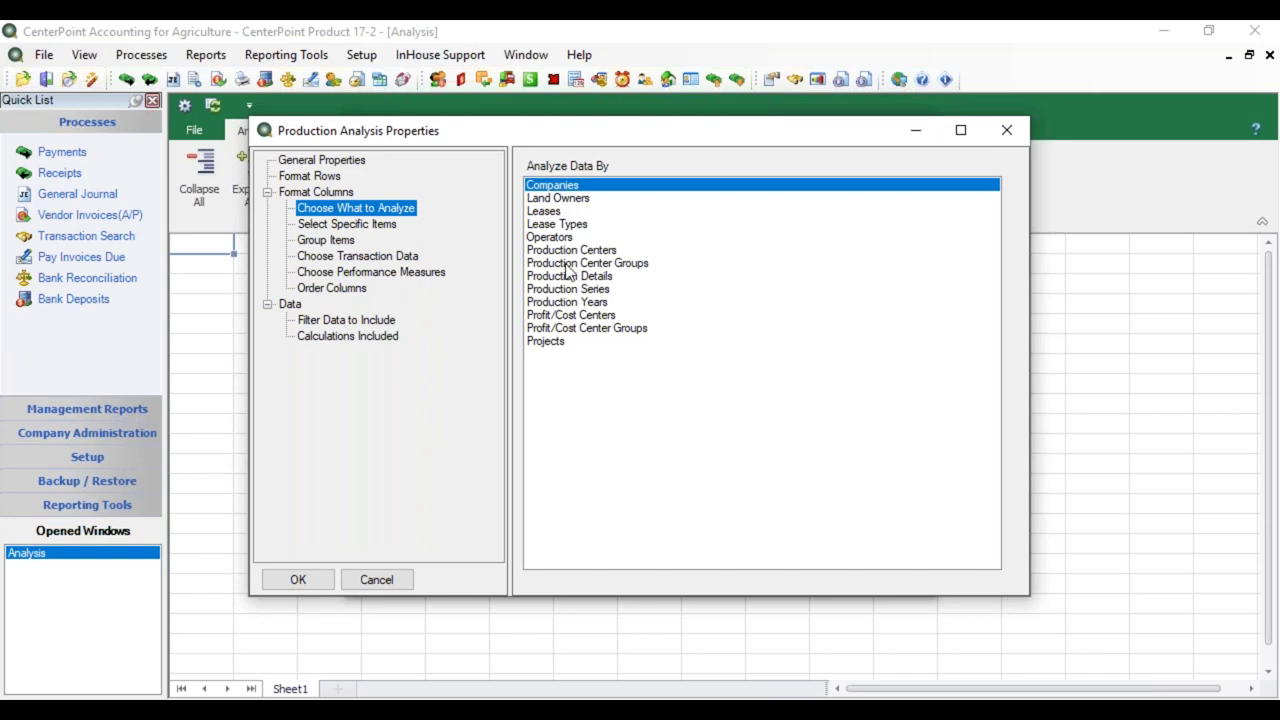
pyautogui.click(558, 316)
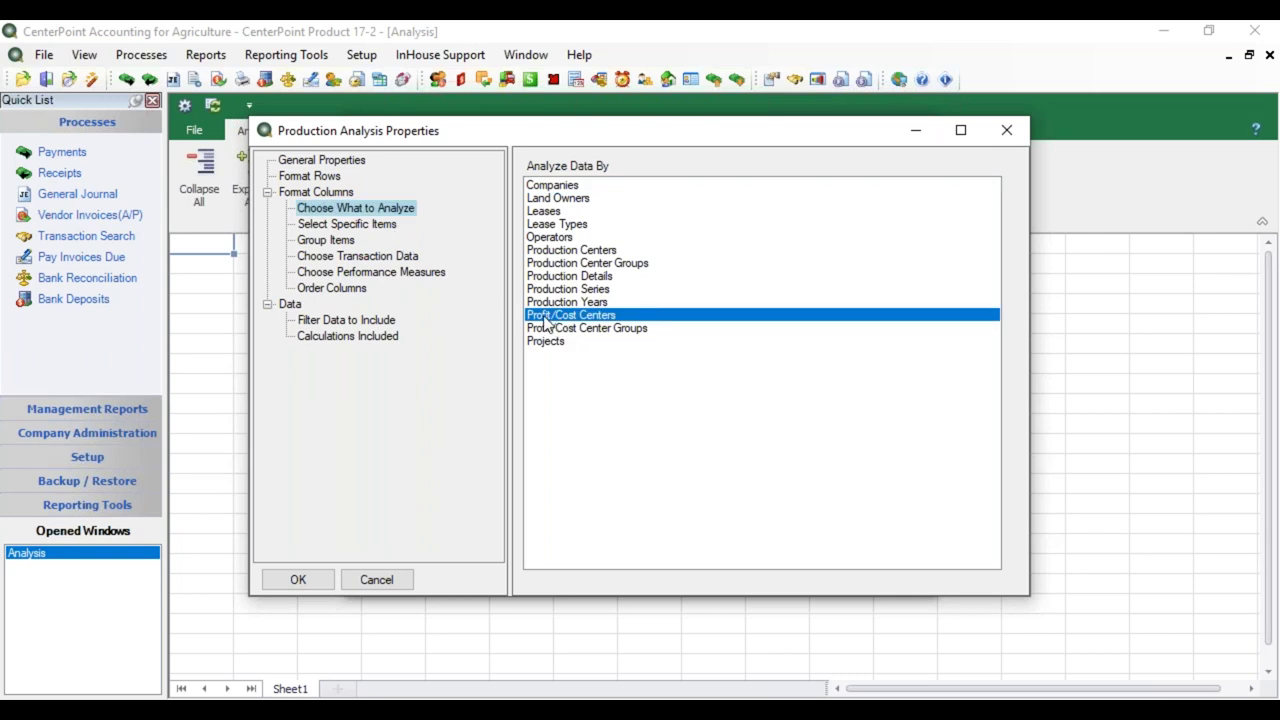
# Add Corn and Soybeans to the selected profit/cost centers
pyautogui.click(391, 226)
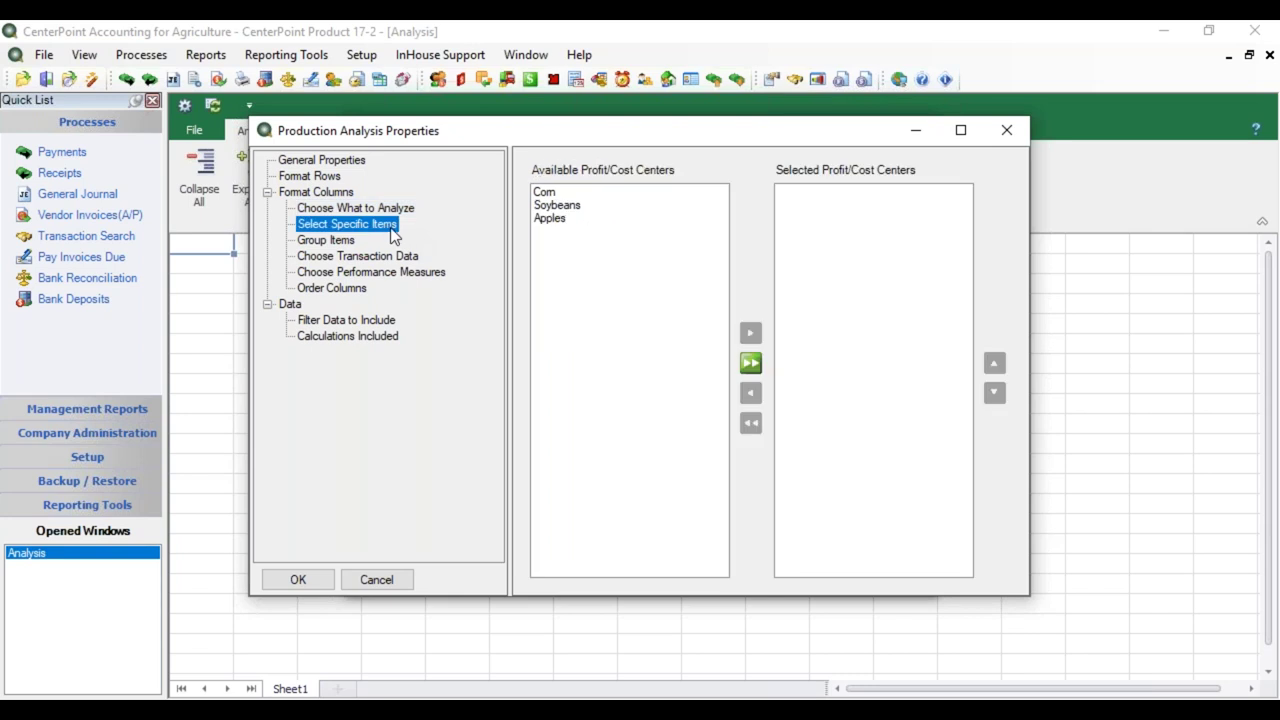
pyautogui.click(544, 194)
pyautogui.doubleClick(544, 196)
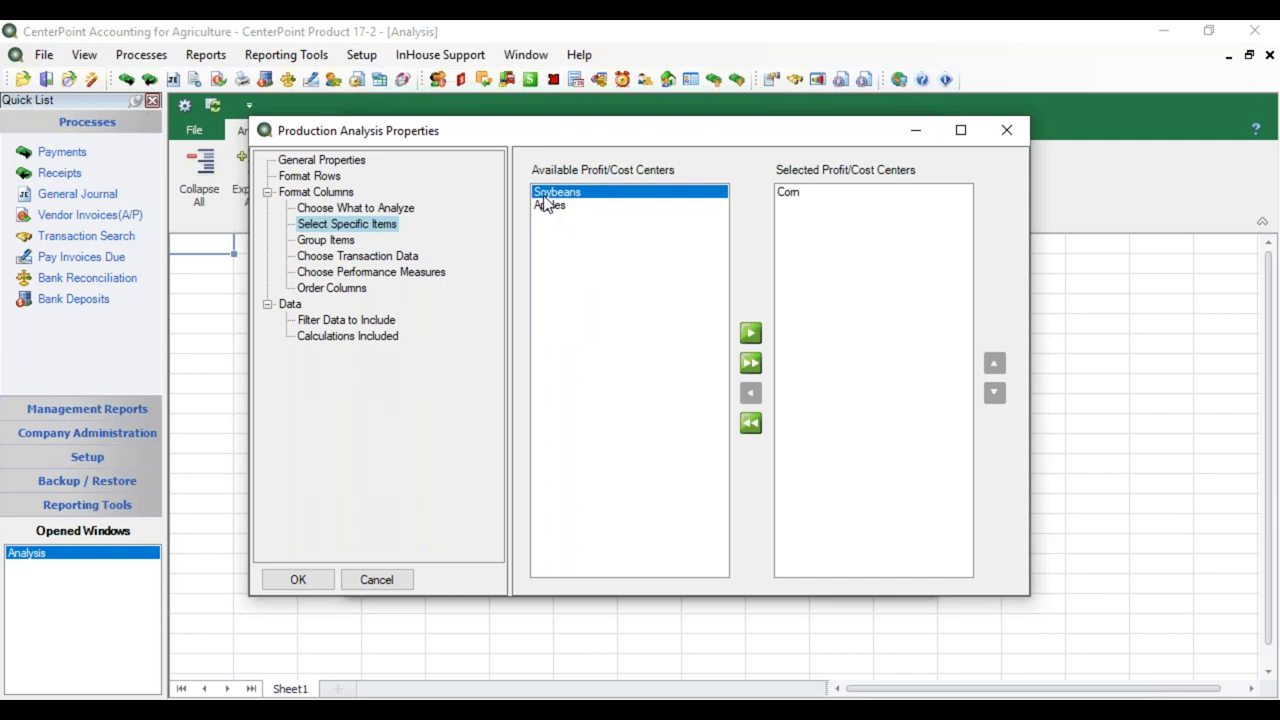
pyautogui.doubleClick(546, 196)
# Choose Production Details as what the analysis columns analyze data by
pyautogui.click(404, 209)
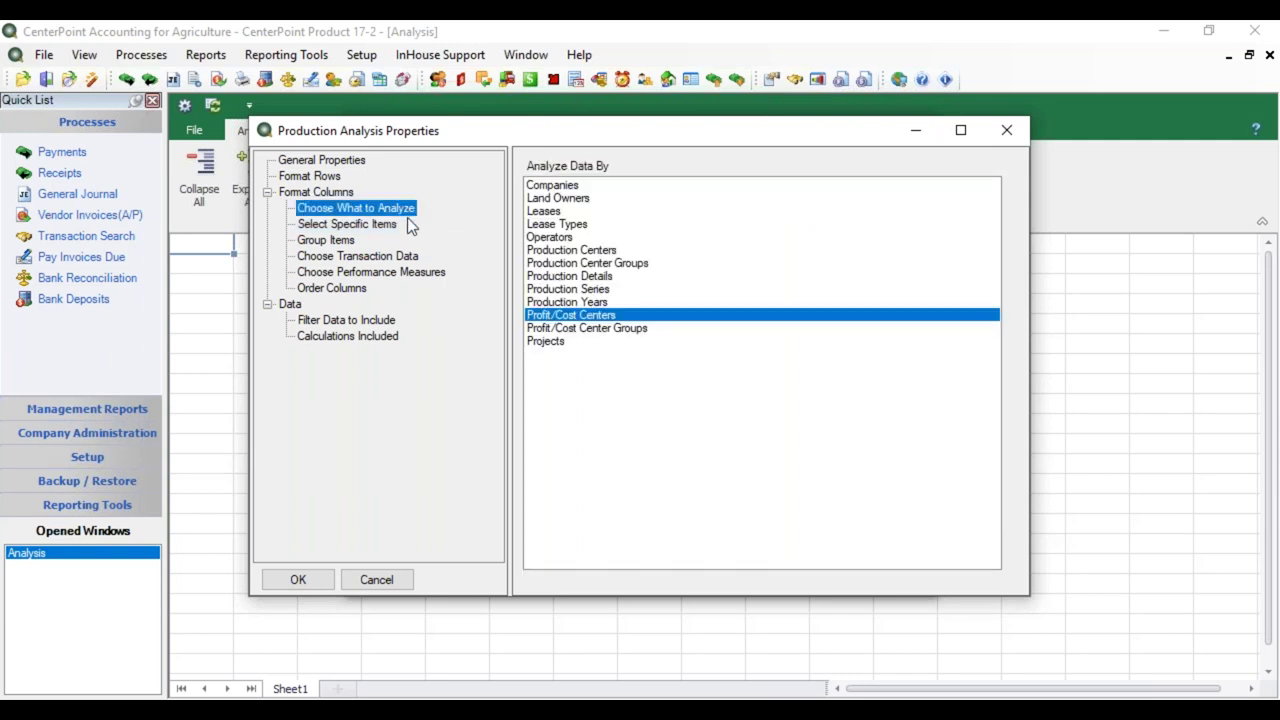
pyautogui.click(556, 277)
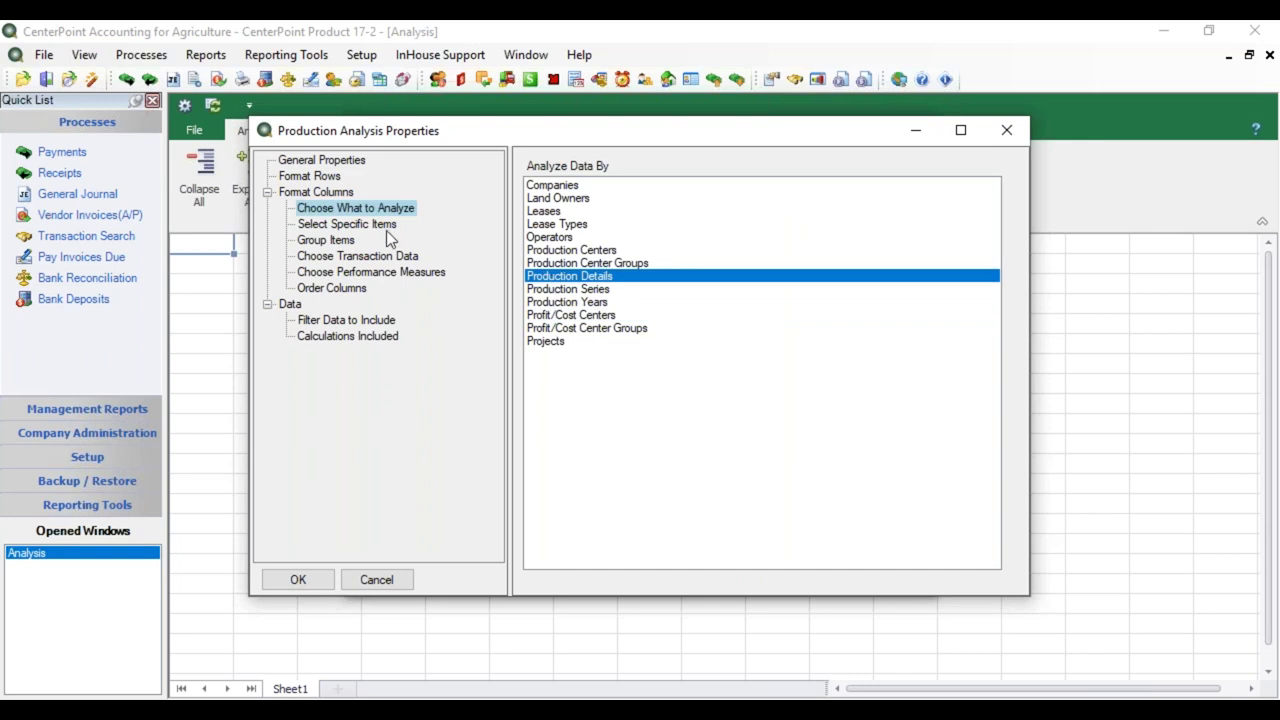
# Filter the production detail records to production year 2018 and select 18-Corn-Blacktop 300, 18-Corn-Home E and 18-Corn-Home S
pyautogui.click(386, 225)
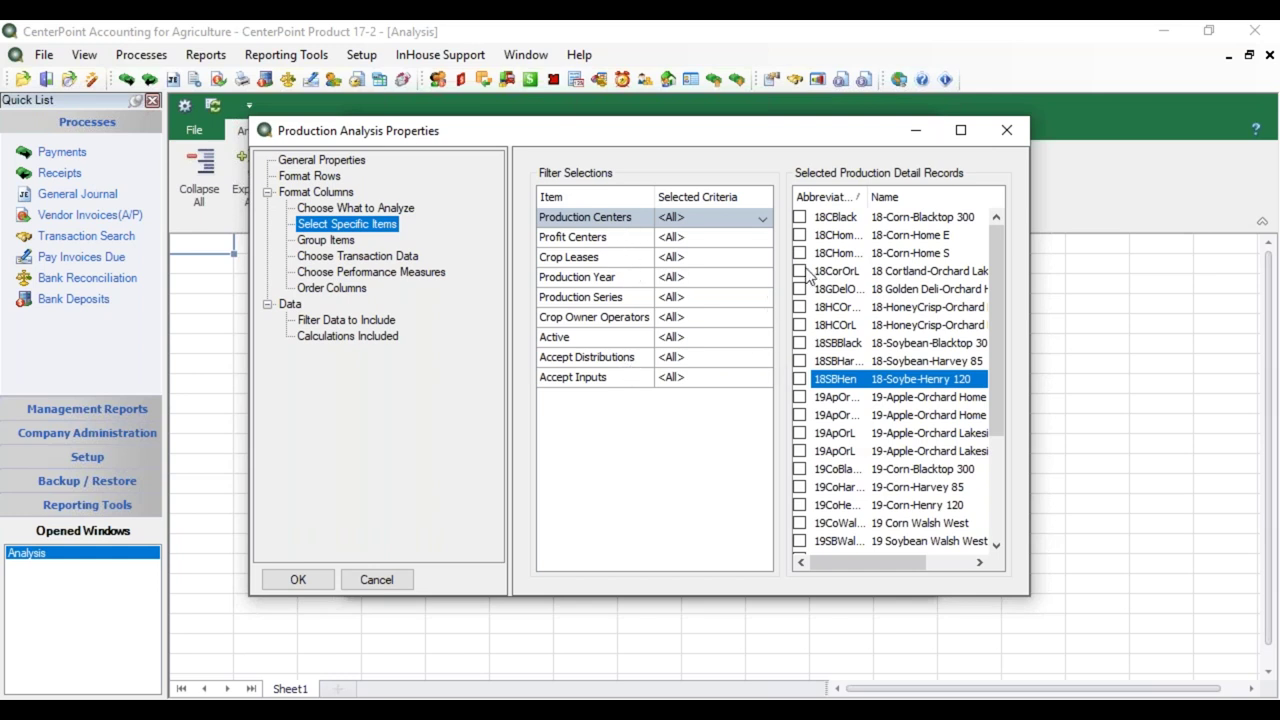
pyautogui.click(678, 285)
pyautogui.click(678, 285)
pyautogui.click(698, 303)
pyautogui.click(688, 329)
pyautogui.press('Tab')
pyautogui.write('2018')
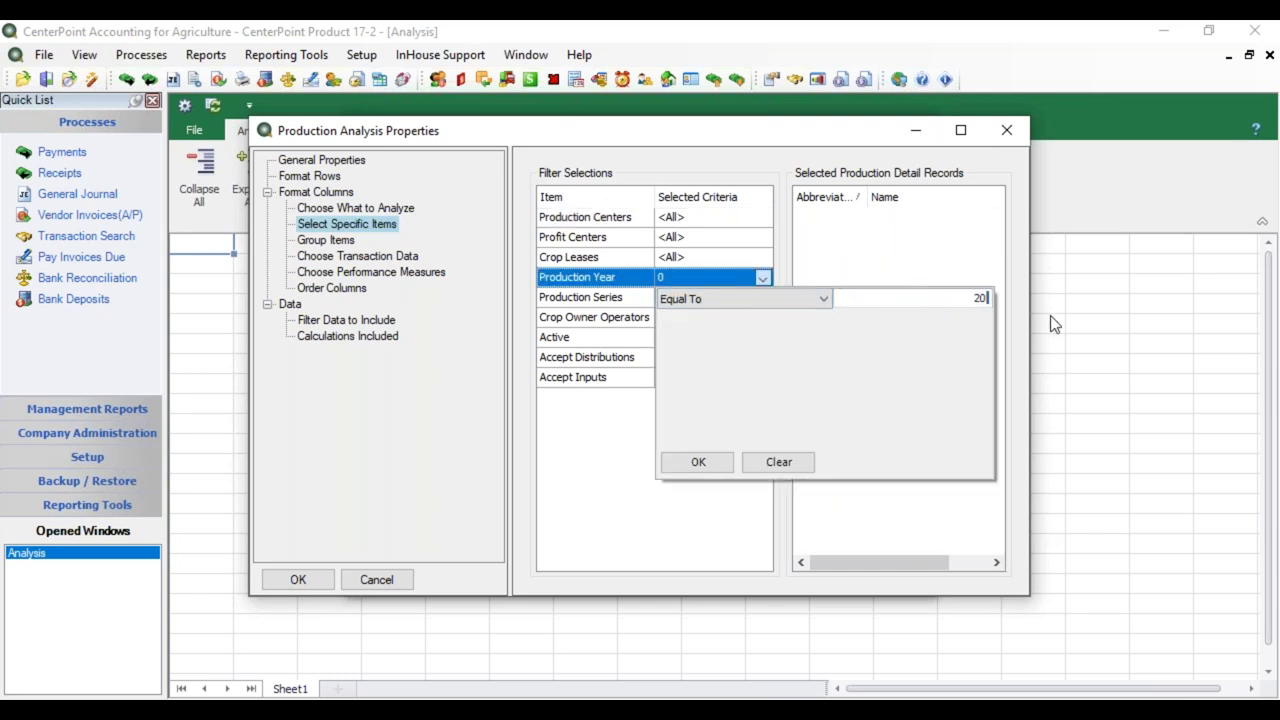
pyautogui.click(728, 465)
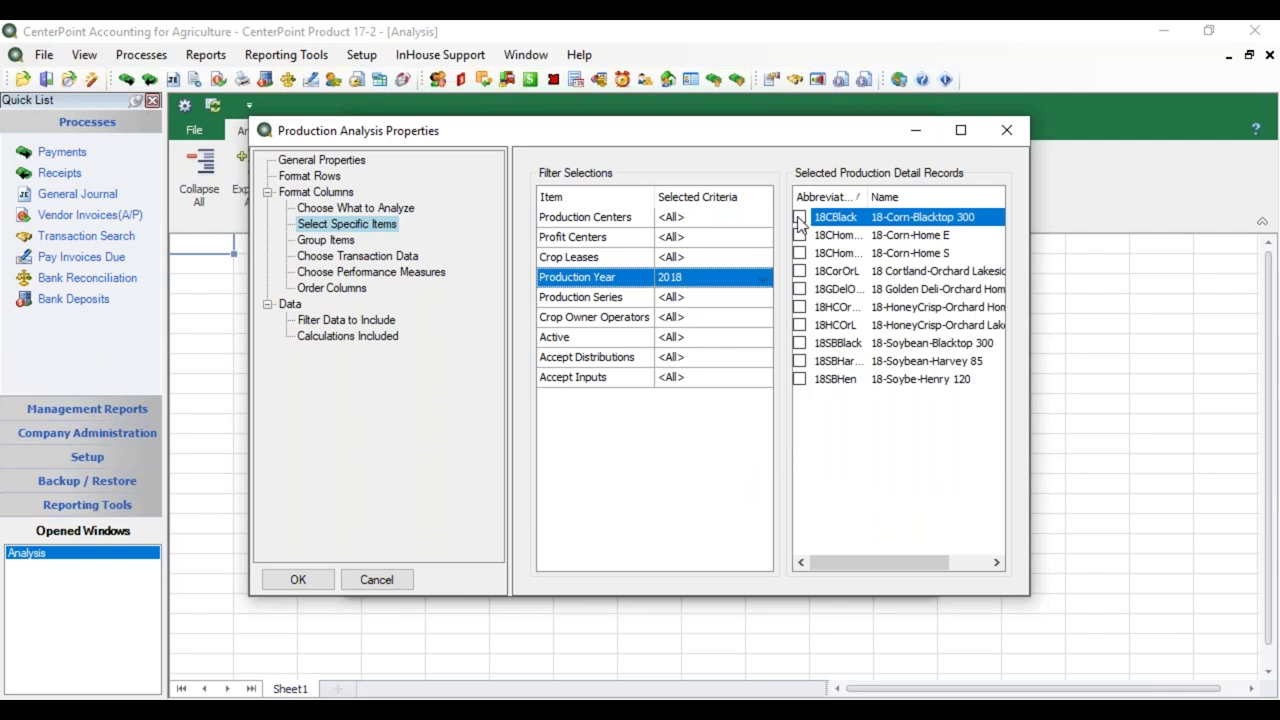
pyautogui.click(799, 218)
pyautogui.click(800, 236)
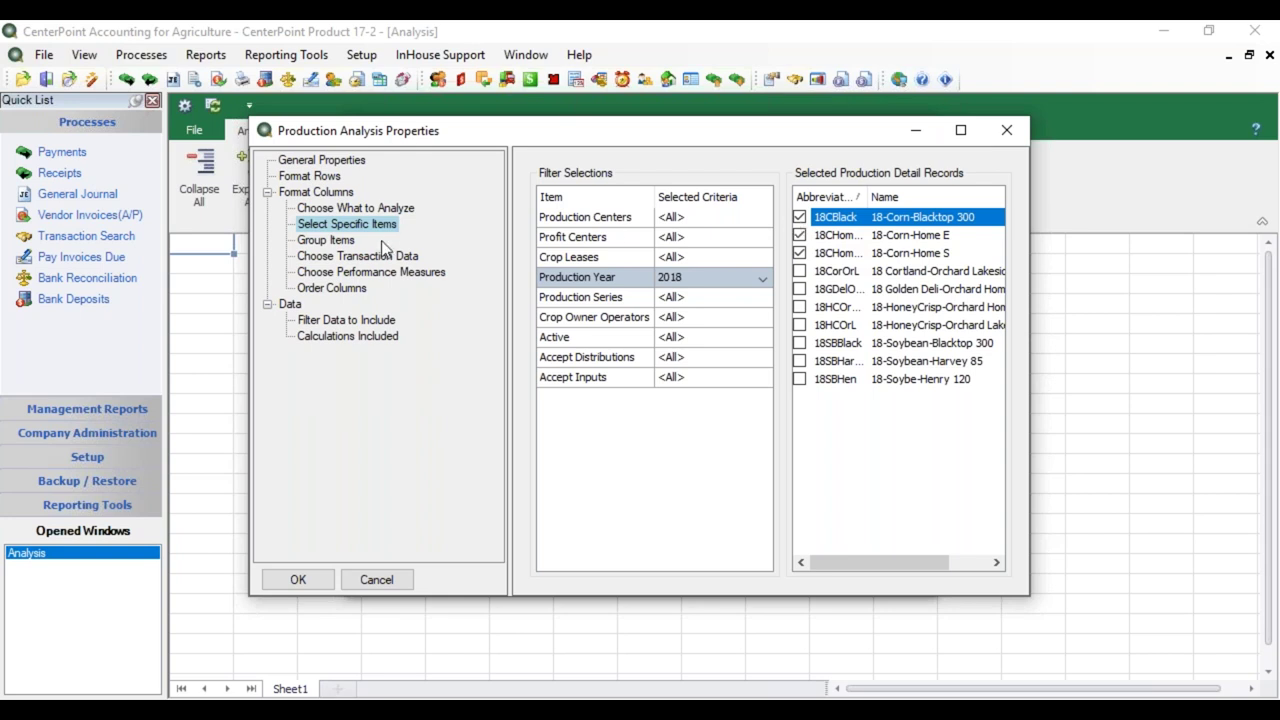
# Add a column group named Home and put 18-Corn-Home E and 18-Corn-Home S into it
pyautogui.click(325, 241)
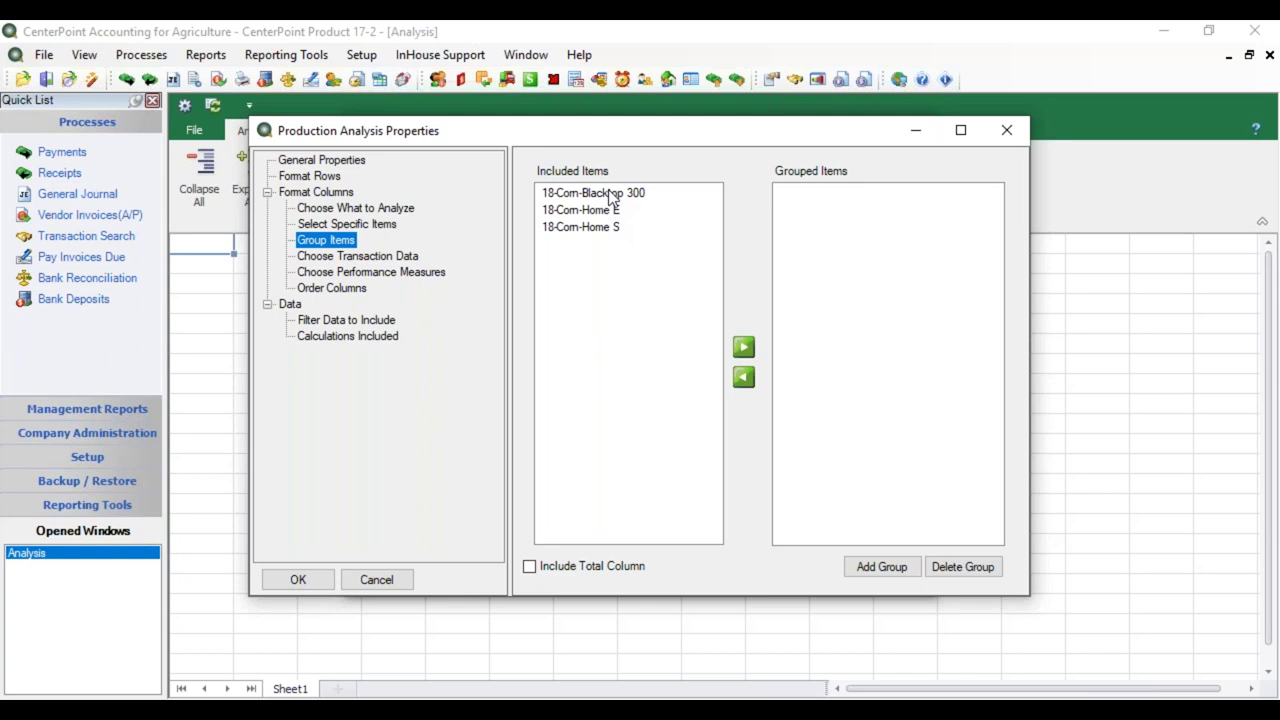
pyautogui.click(908, 566)
pyautogui.write('Home')
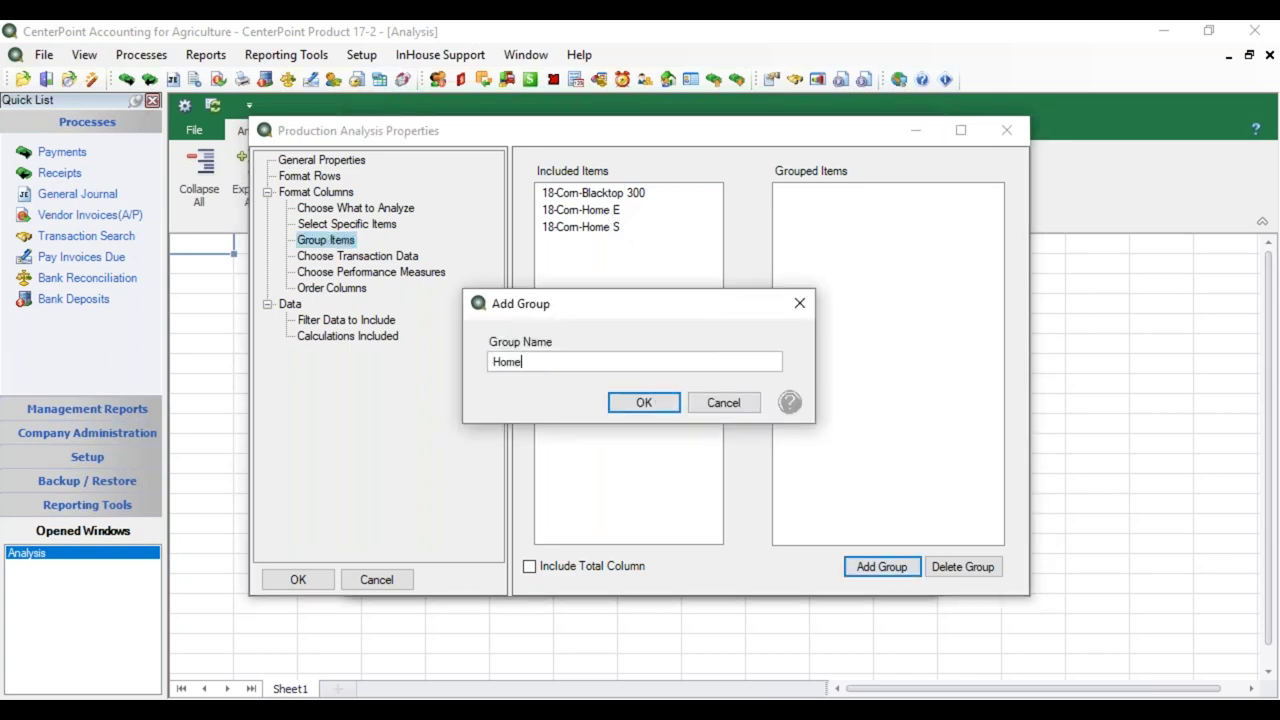
pyautogui.click(660, 400)
pyautogui.click(814, 199)
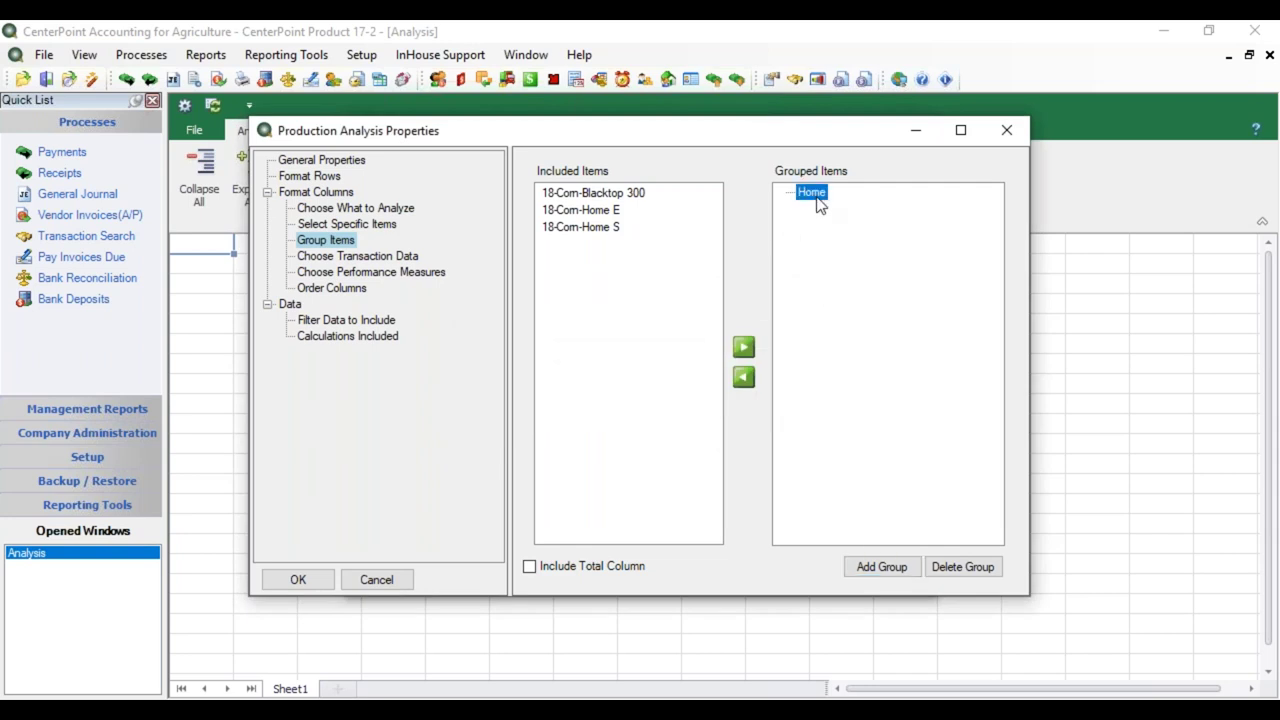
pyautogui.click(600, 211)
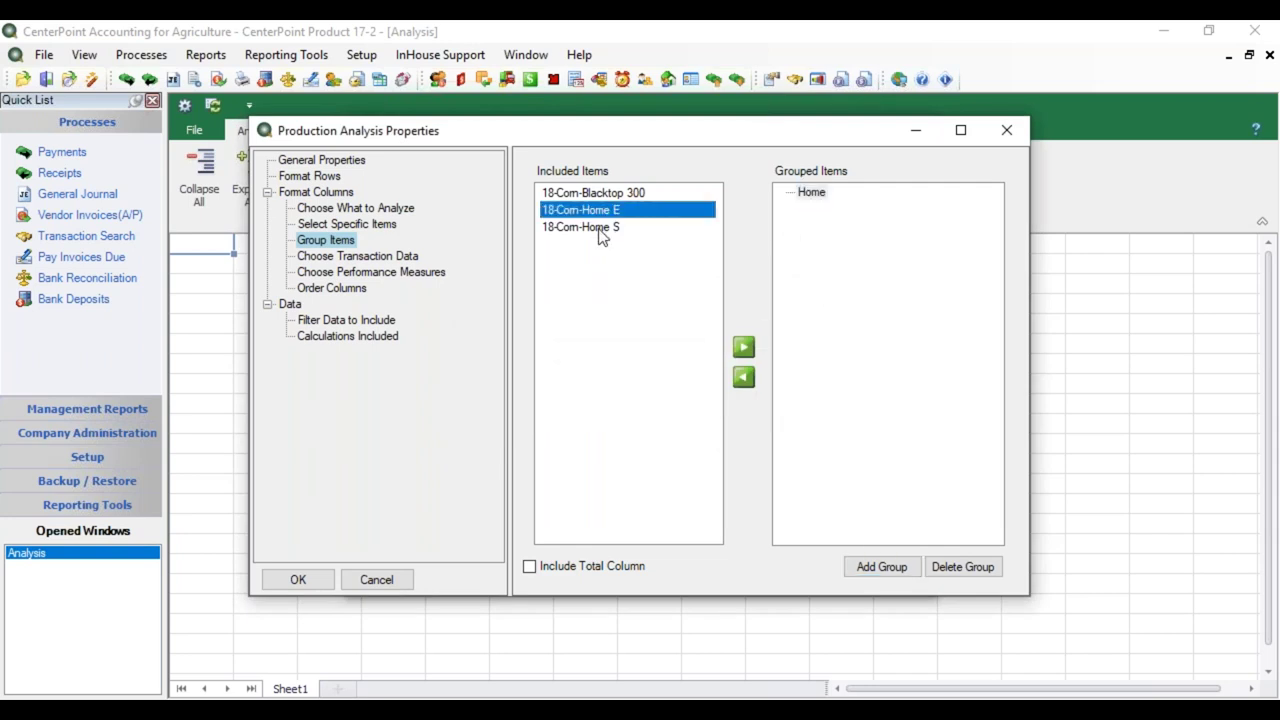
pyautogui.keyDown('shift'); pyautogui.click(603, 229); pyautogui.keyUp('shift')
pyautogui.click(743, 347)
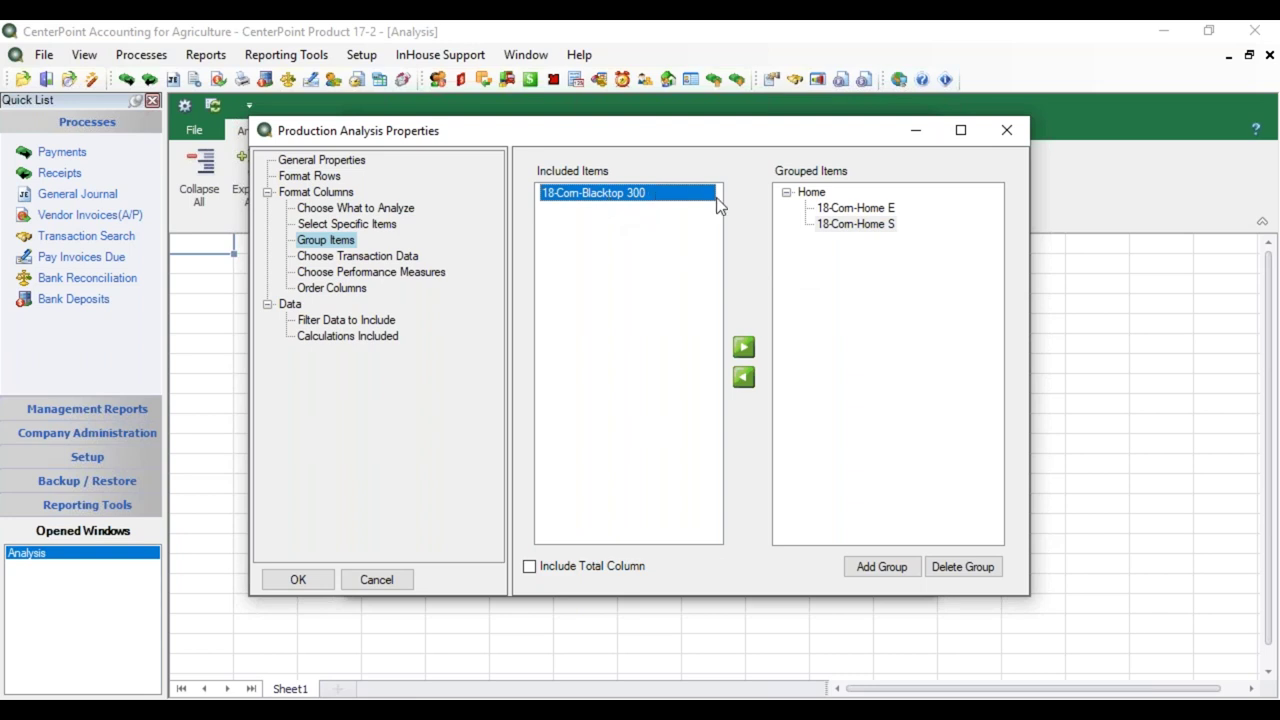
# Delete the Home group from the grouped items
pyautogui.click(811, 192)
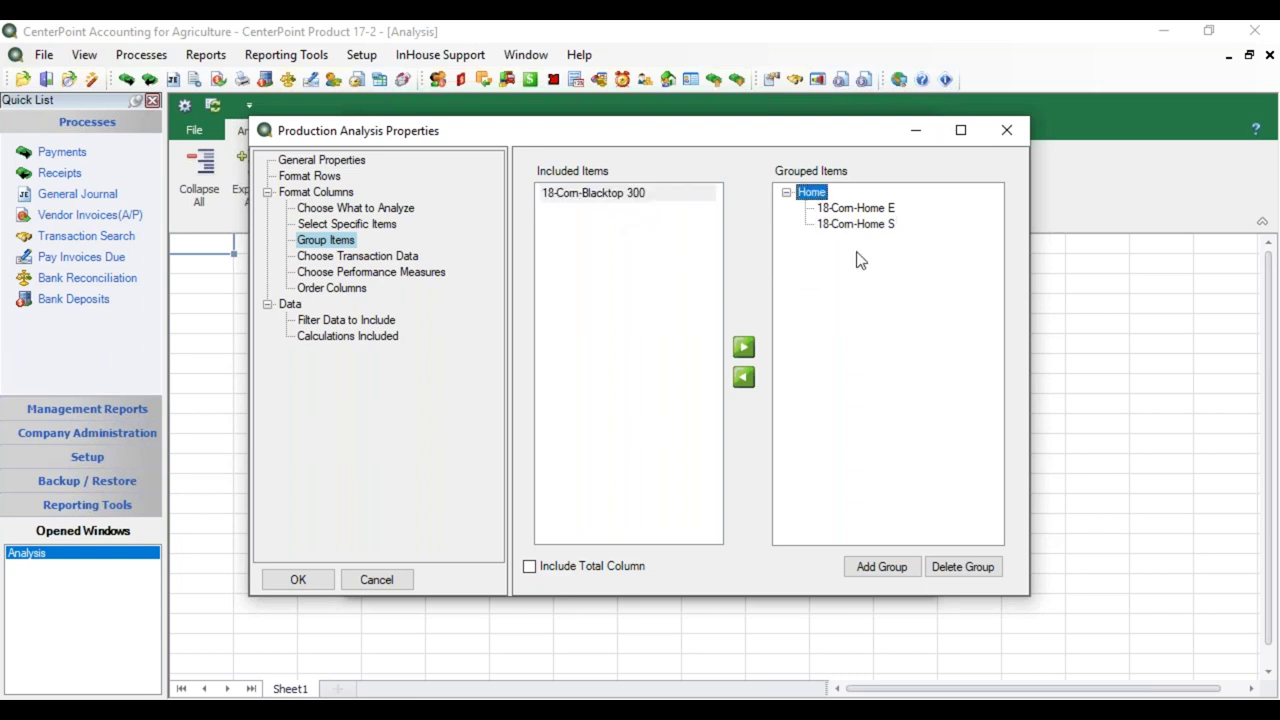
pyautogui.click(963, 568)
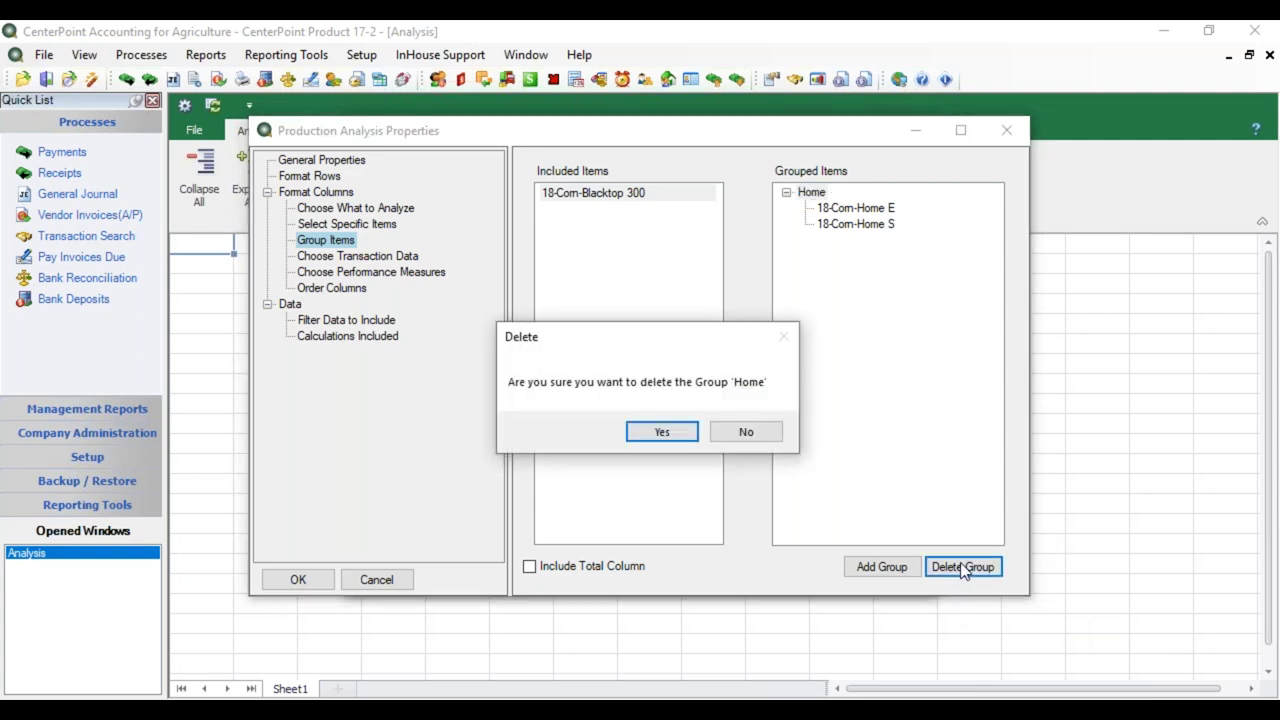
pyautogui.click(662, 432)
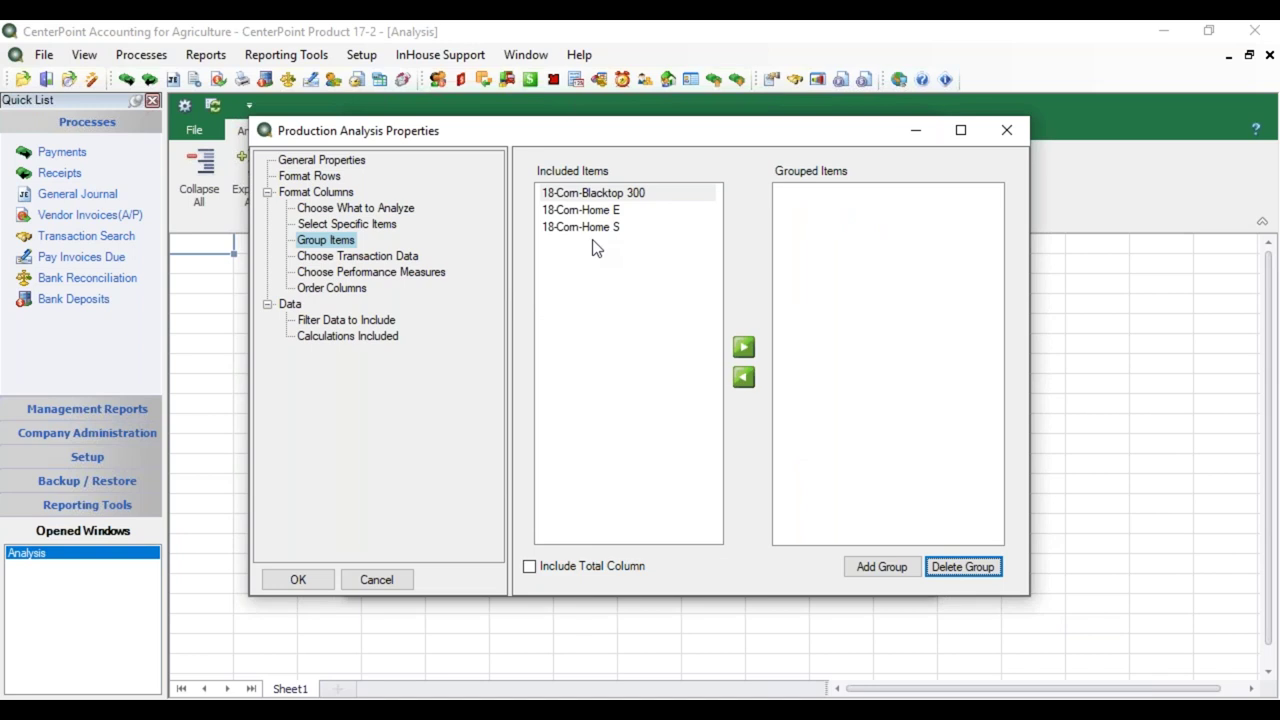
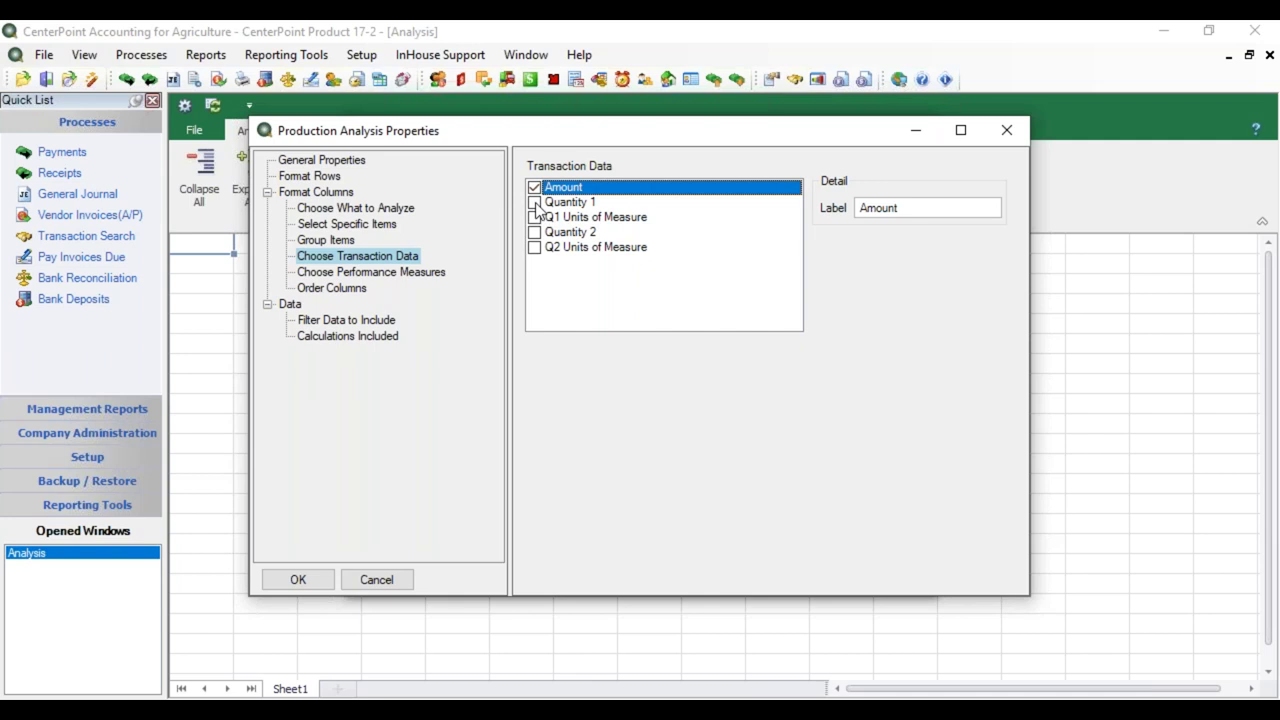
# Include Quantity 1 in the transaction data and relabel it Q 1
pyautogui.click(535, 203)
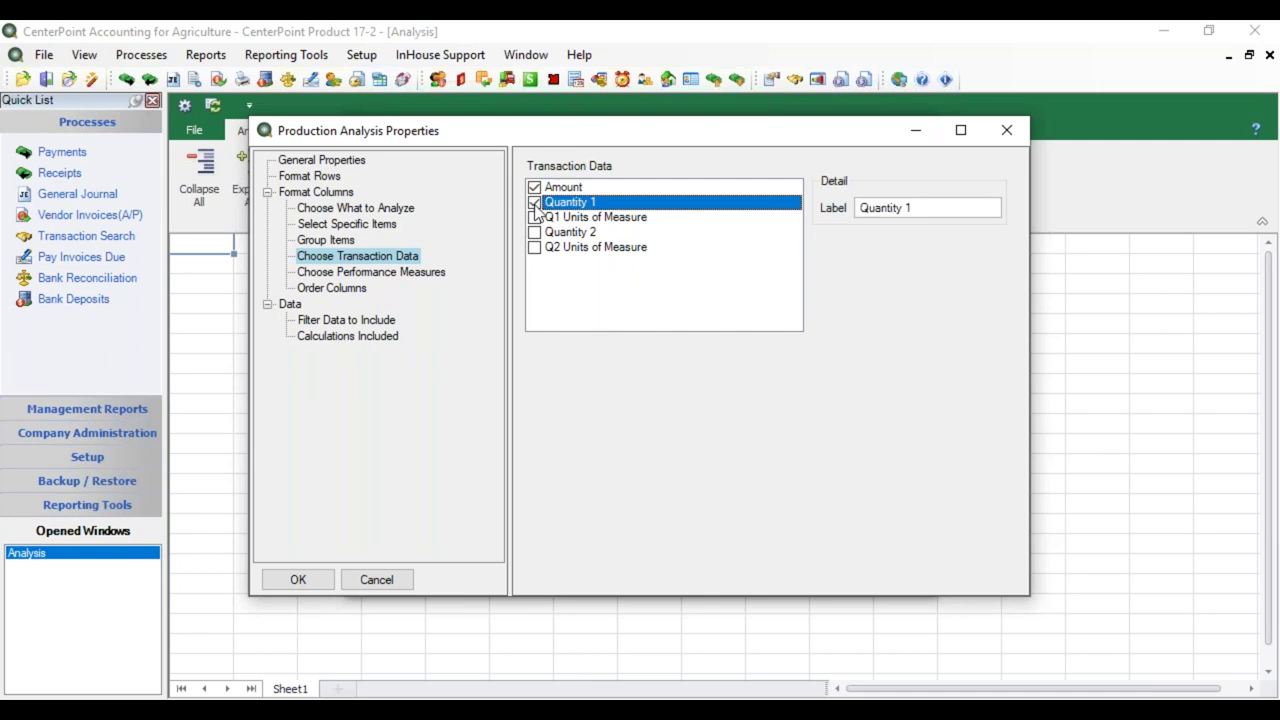
pyautogui.moveTo(860, 208); pyautogui.dragTo(898, 206)
# Include the Bushels performance measure with the amount per measure, labelled $/Bu
pyautogui.click(397, 272)
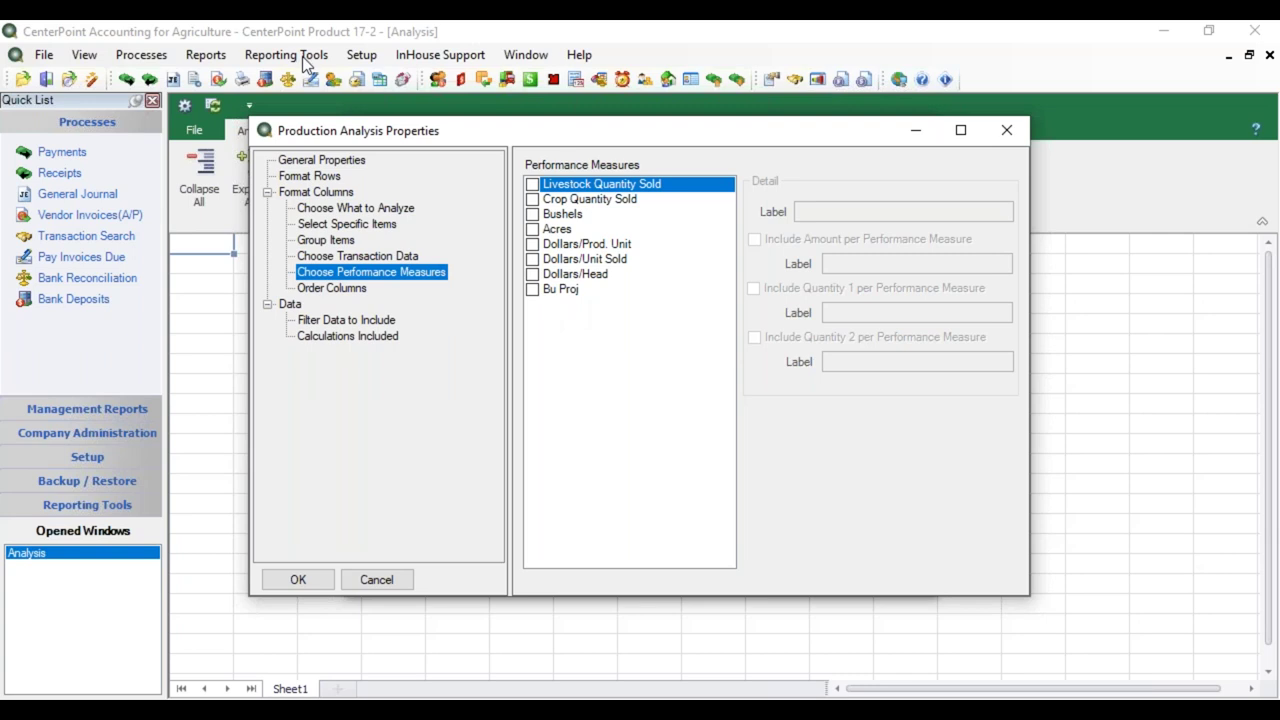
pyautogui.click(533, 215)
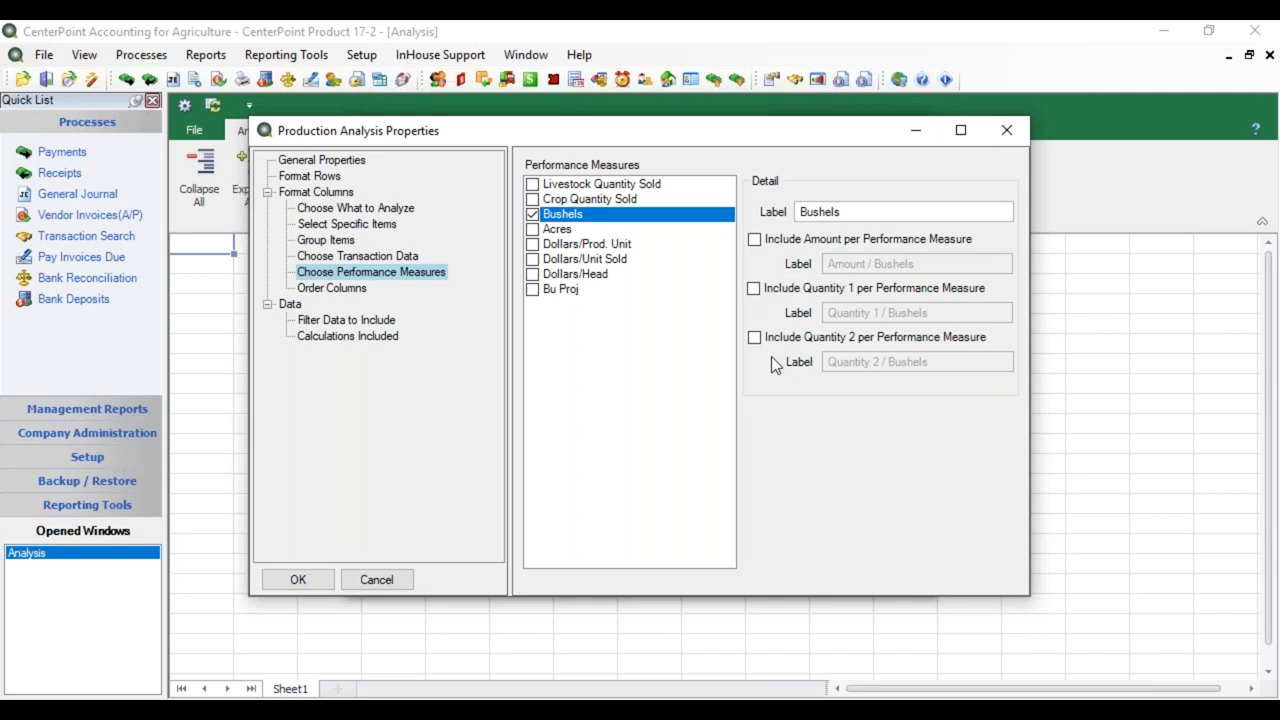
pyautogui.click(755, 241)
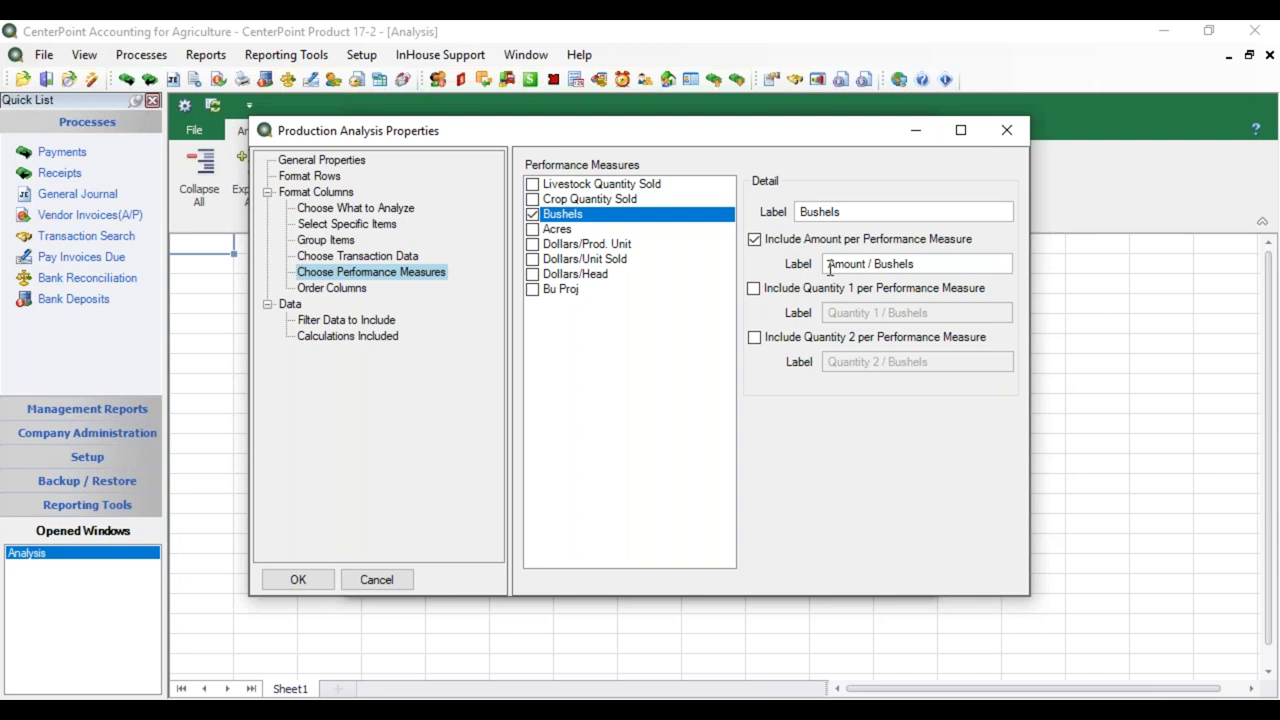
pyautogui.moveTo(829, 264); pyautogui.dragTo(951, 263)
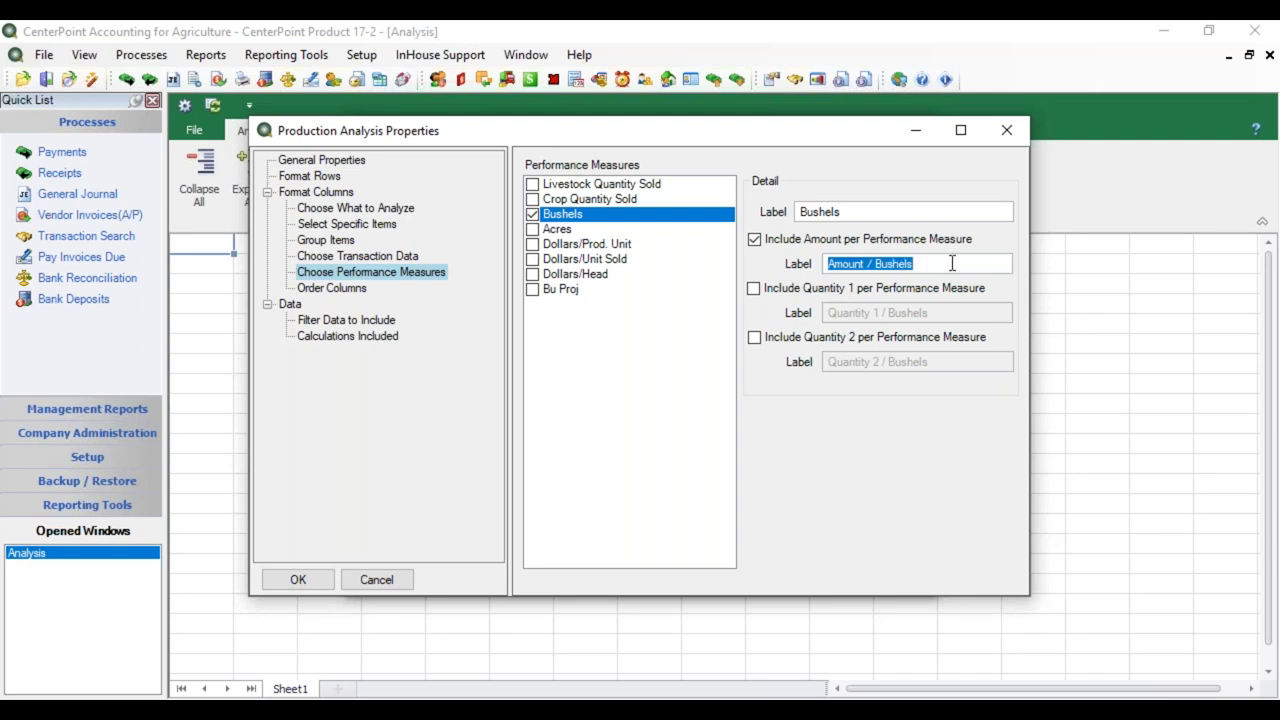
pyautogui.write('$/Bu')
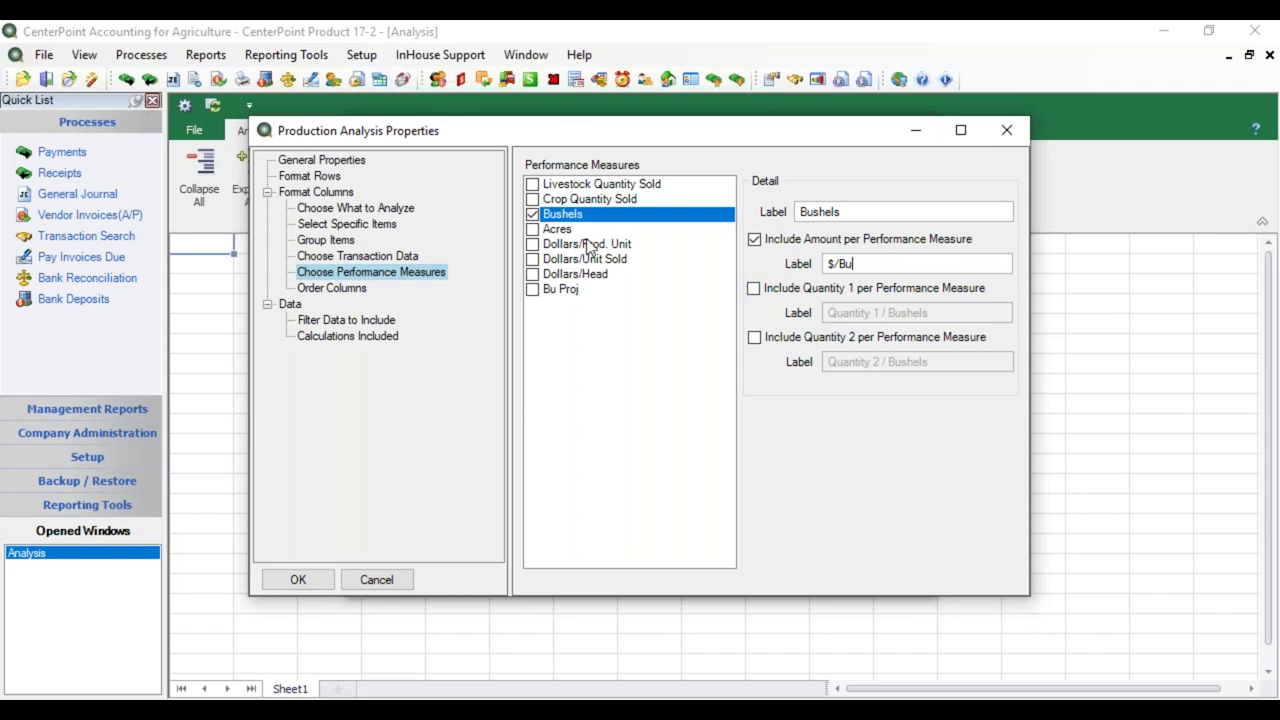
# Include the Acres performance measure with the amount per measure, labelled $/Acre
pyautogui.click(537, 231)
pyautogui.click(533, 230)
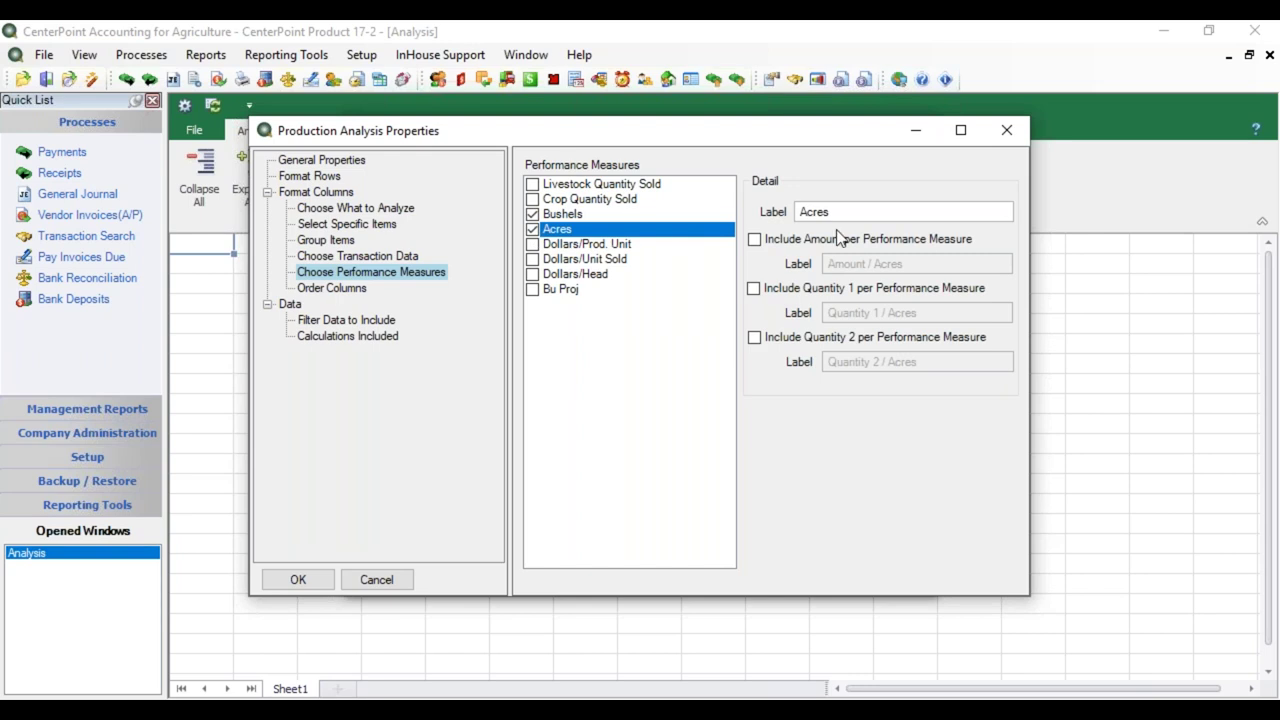
pyautogui.click(754, 241)
pyautogui.moveTo(826, 263); pyautogui.dragTo(996, 263)
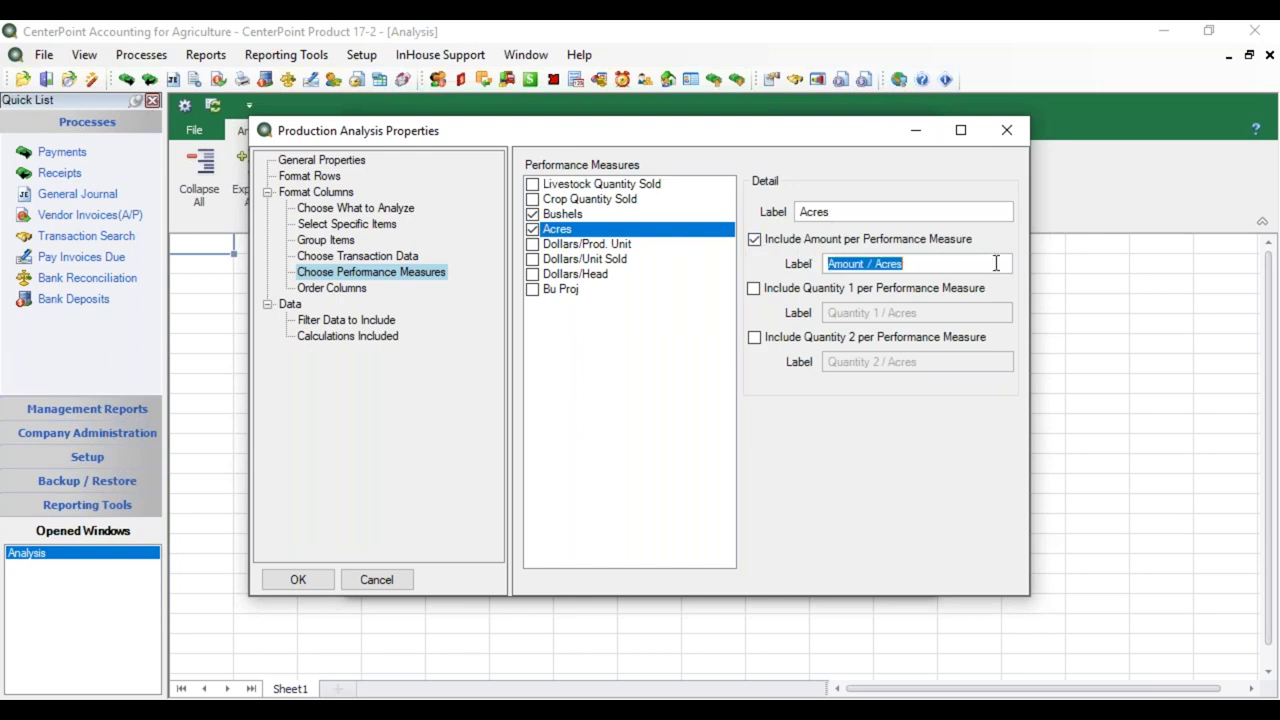
pyautogui.write('$/Acre')
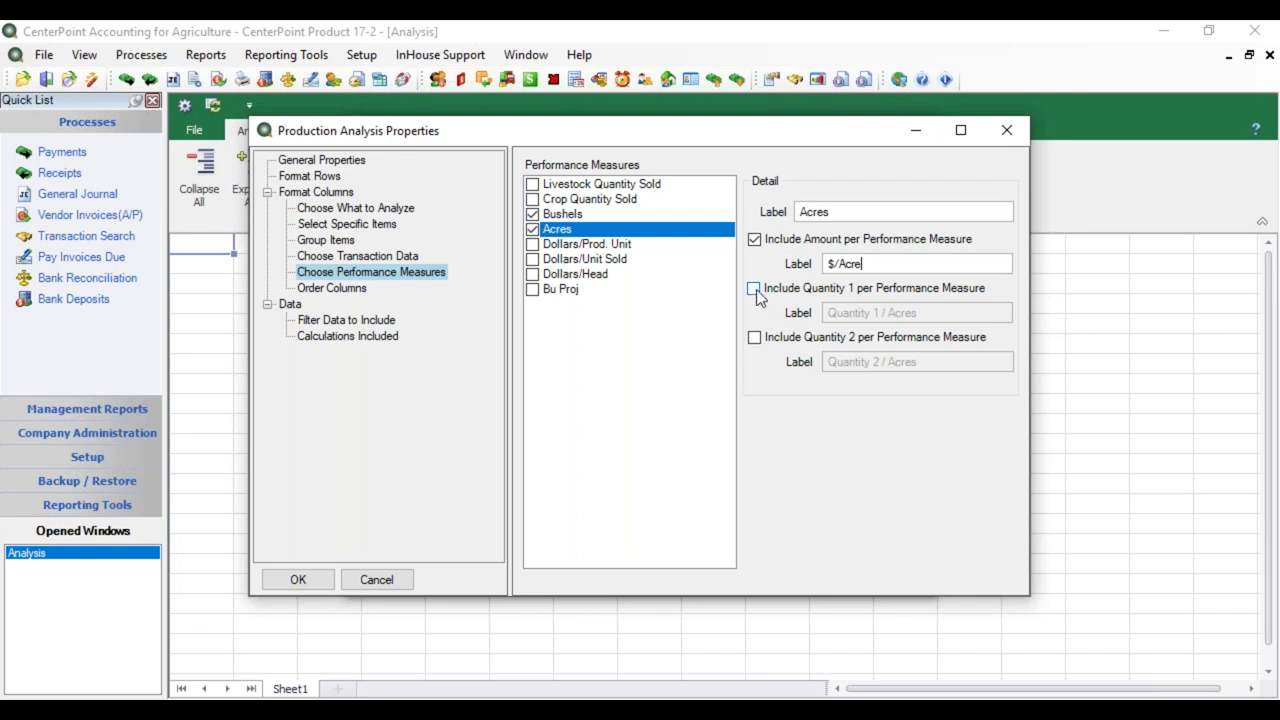
# Include Quantity 1 per performance measure for Acres, labelled Rate/Acre, and check the Bushels settings
pyautogui.click(753, 289)
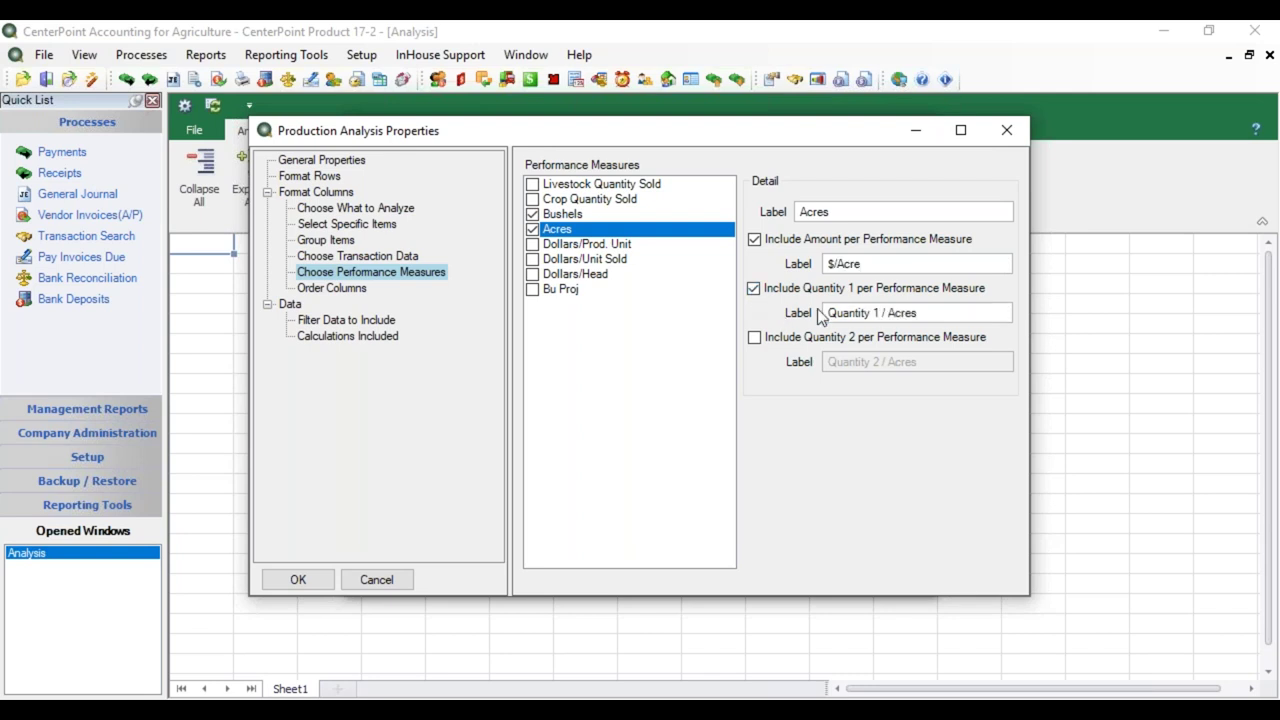
pyautogui.moveTo(828, 313); pyautogui.dragTo(986, 327)
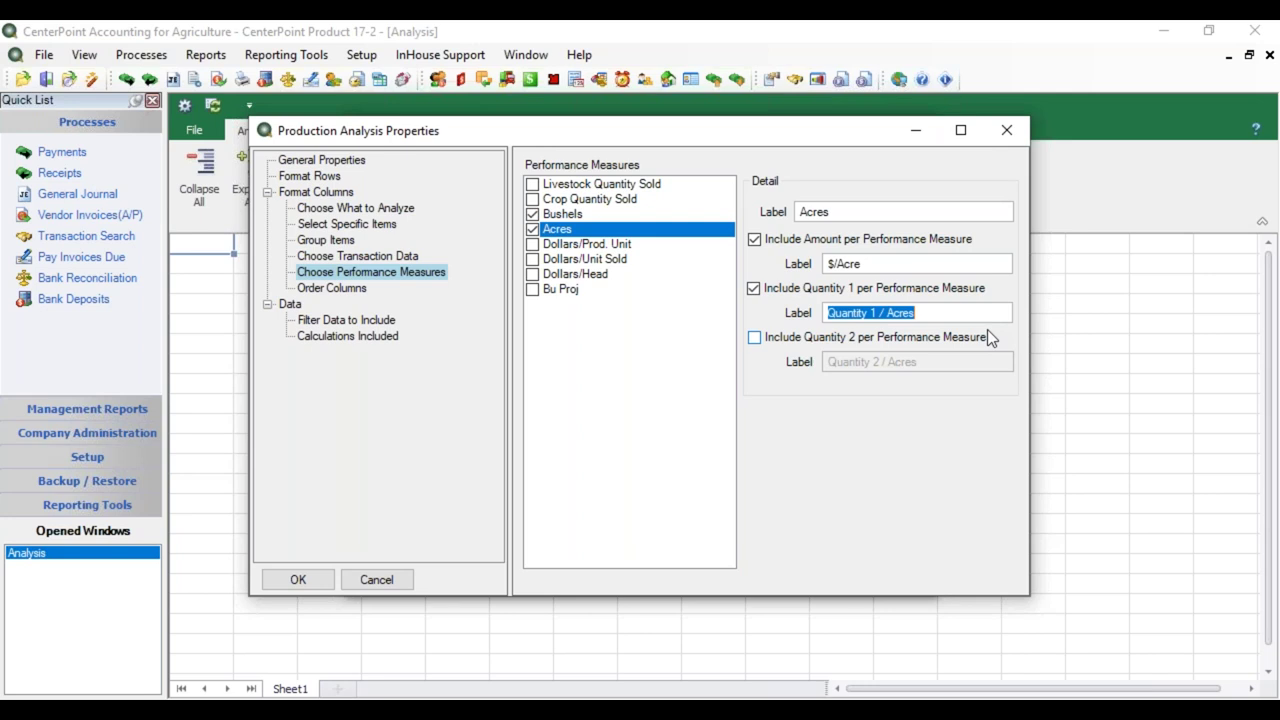
pyautogui.write('Ra')
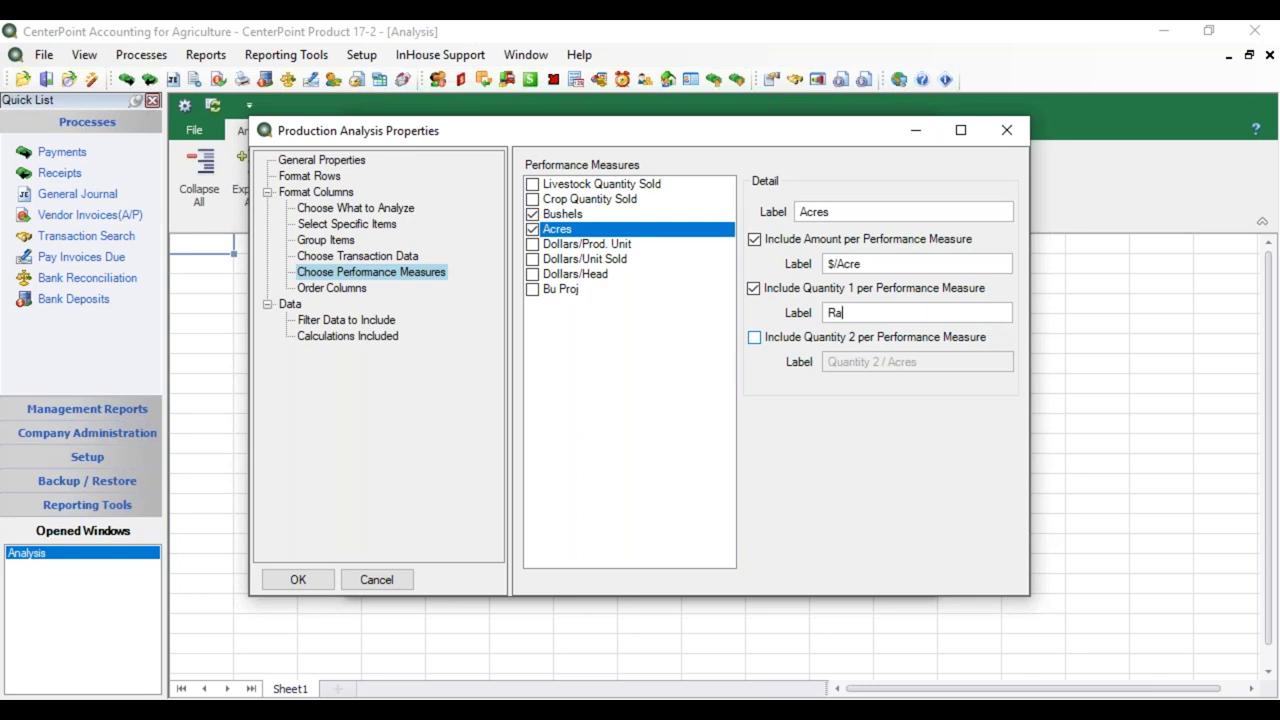
pyautogui.write('te/Acre')
pyautogui.click(569, 215)
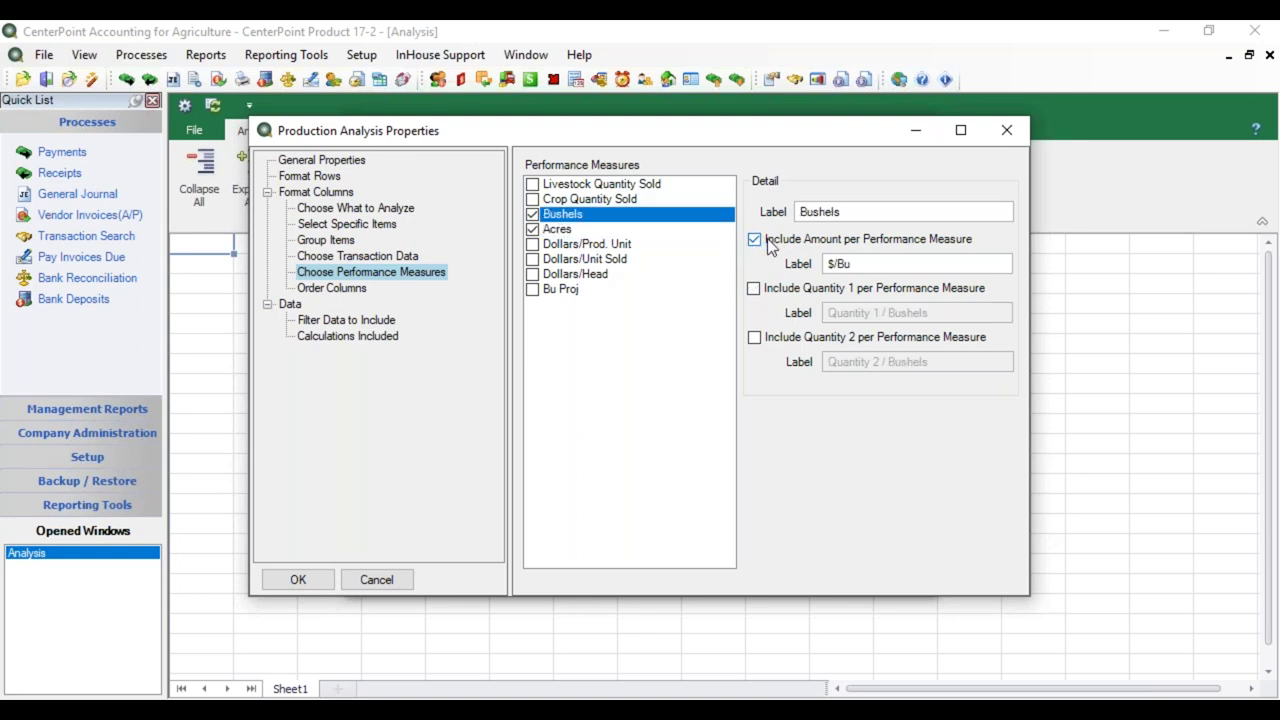
# Move 18-Corn-Home S above 18-Corn-Home E in the order of the analyze groups
pyautogui.click(362, 288)
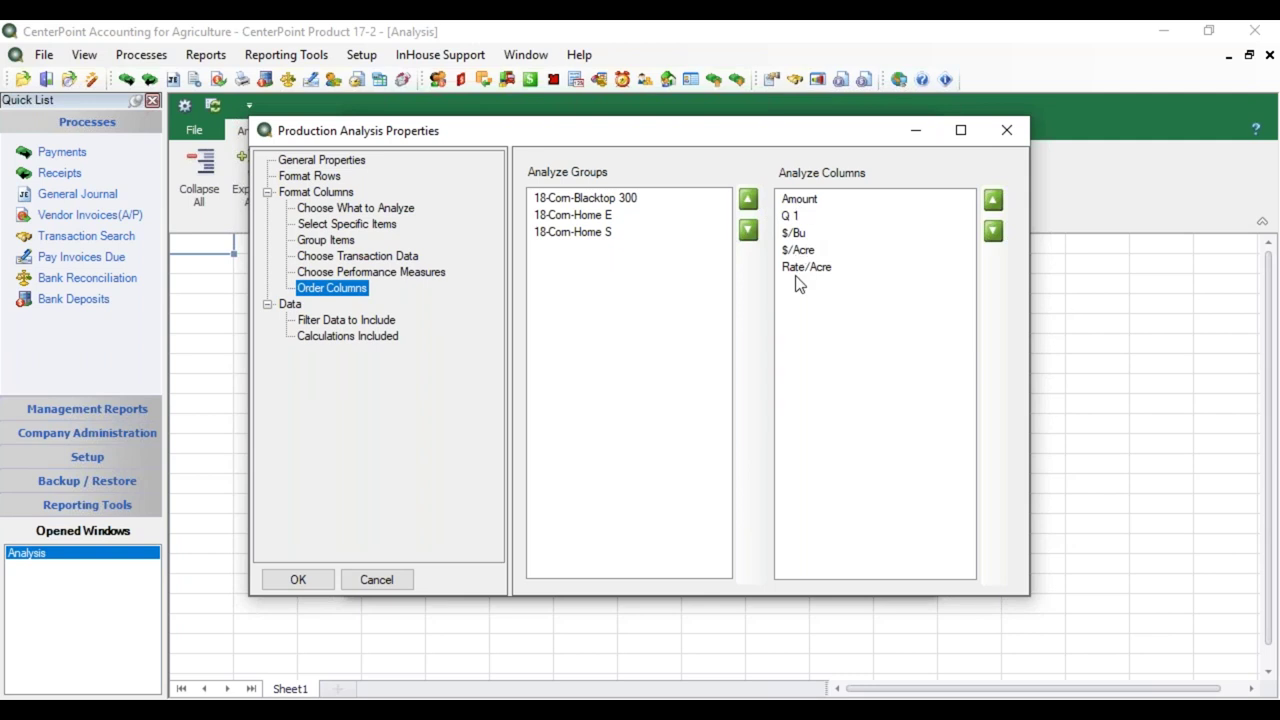
pyautogui.click(600, 233)
pyautogui.click(749, 200)
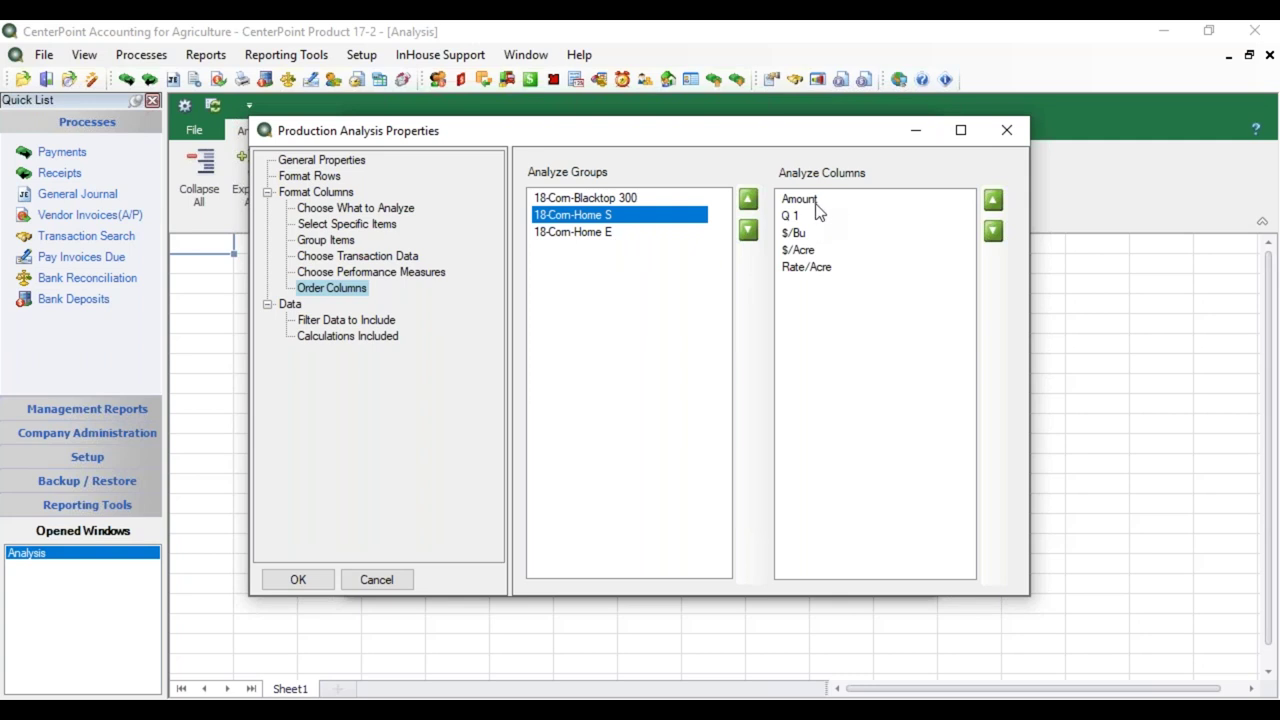
# Move the Rate/Acre column above $/Acre and return it to the end of the analyze columns
pyautogui.click(812, 267)
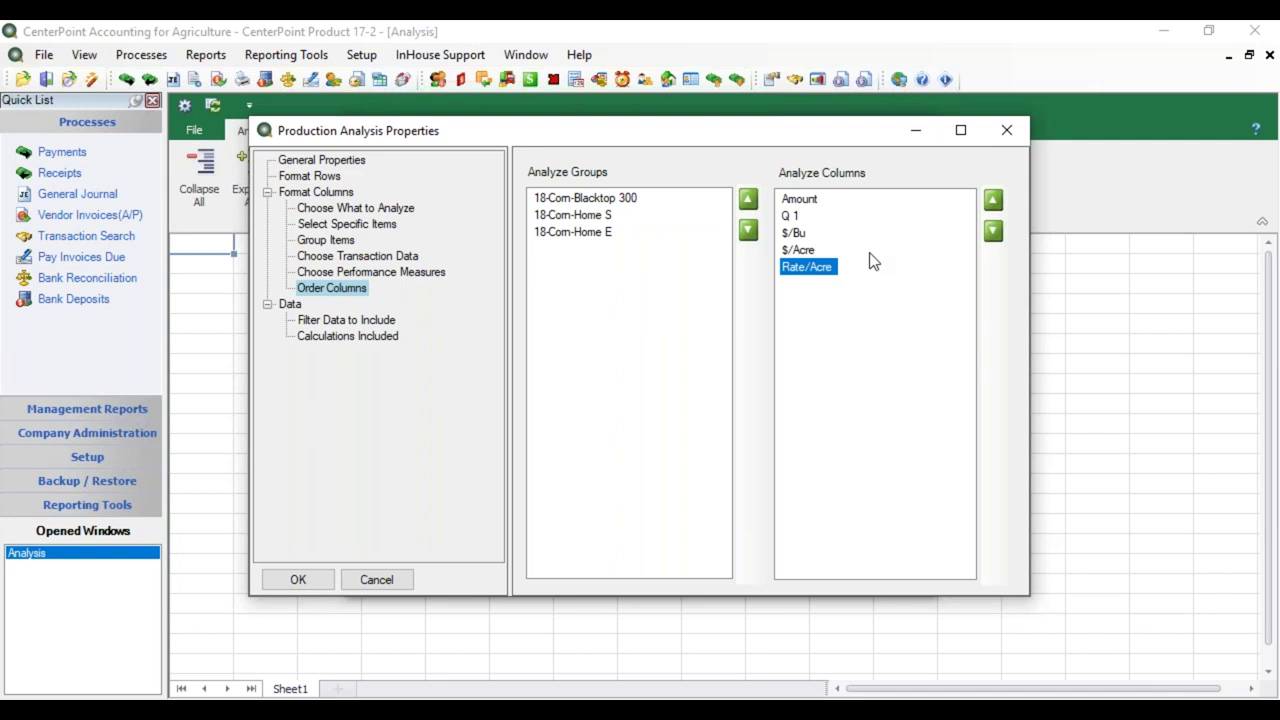
pyautogui.click(988, 200)
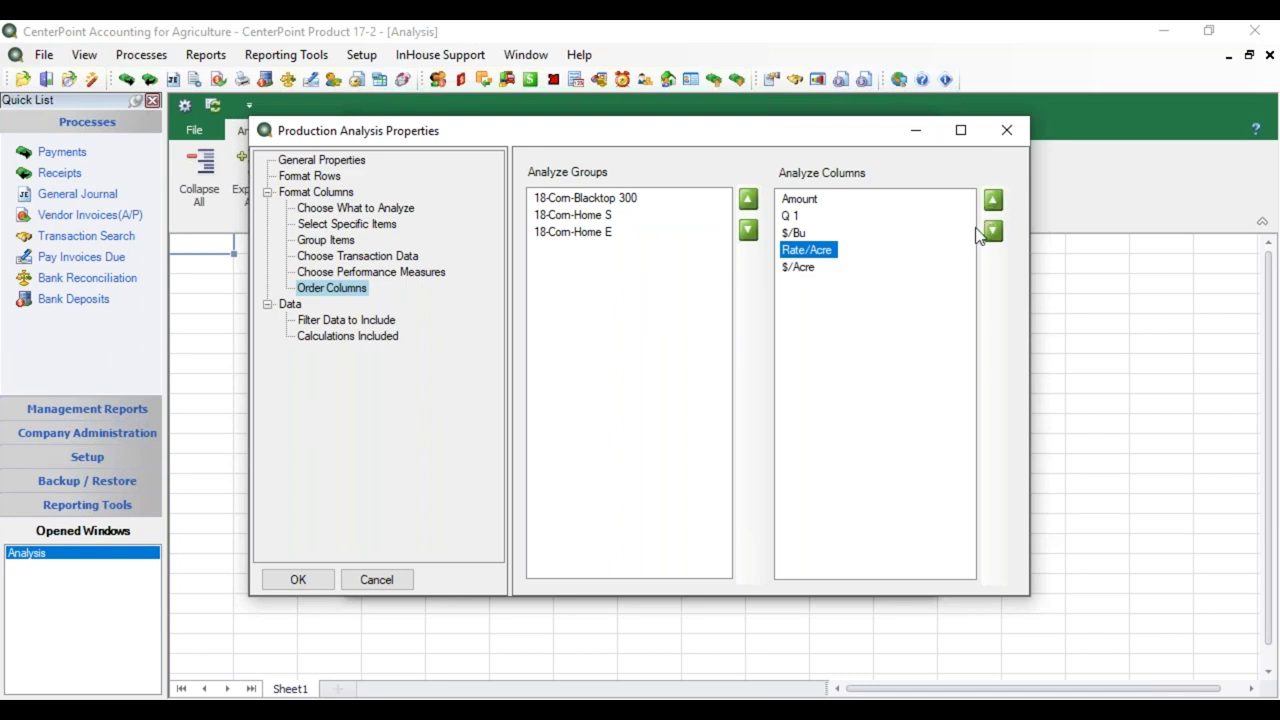
pyautogui.click(992, 232)
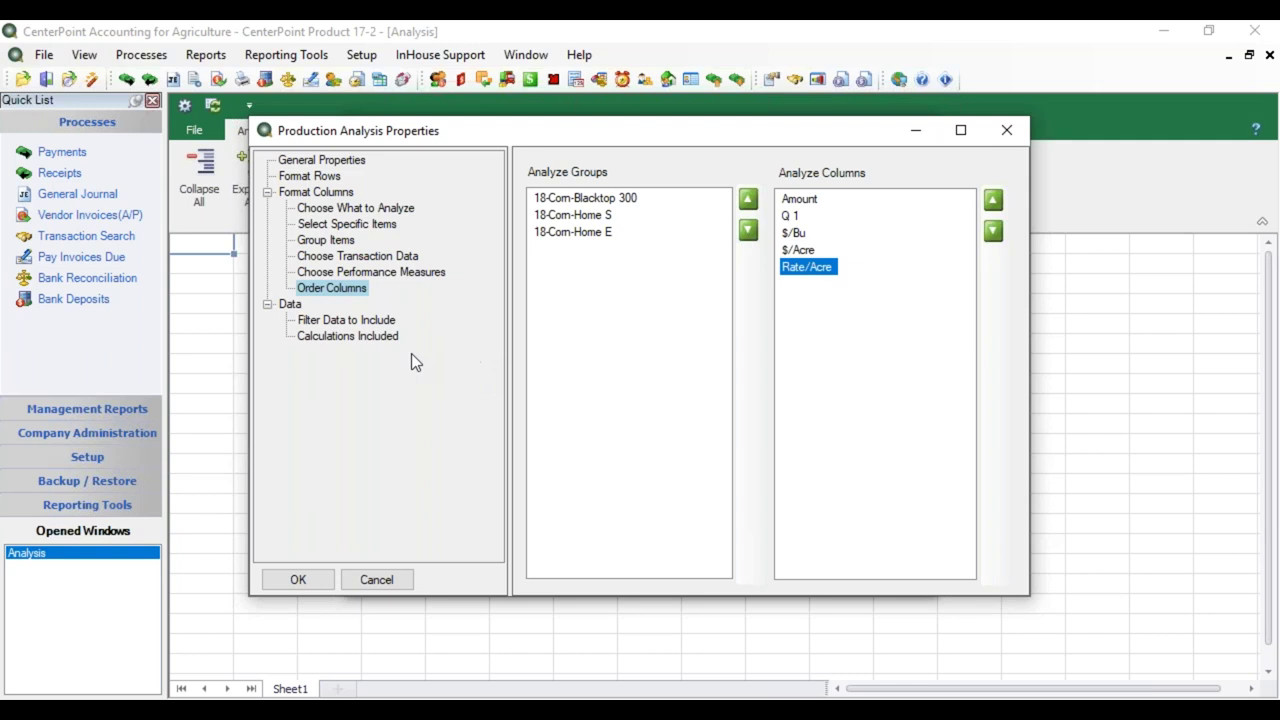
# Review the data filter criteria and the row format settings of the analysis
pyautogui.click(350, 322)
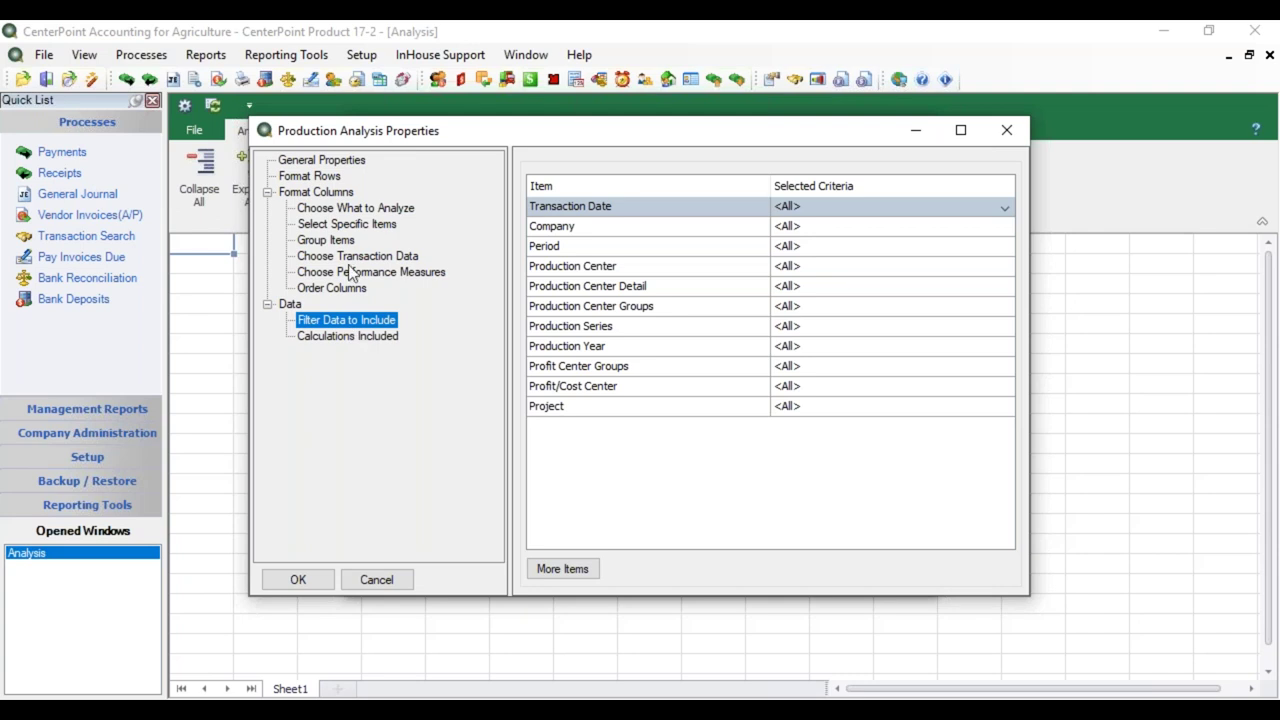
pyautogui.click(310, 176)
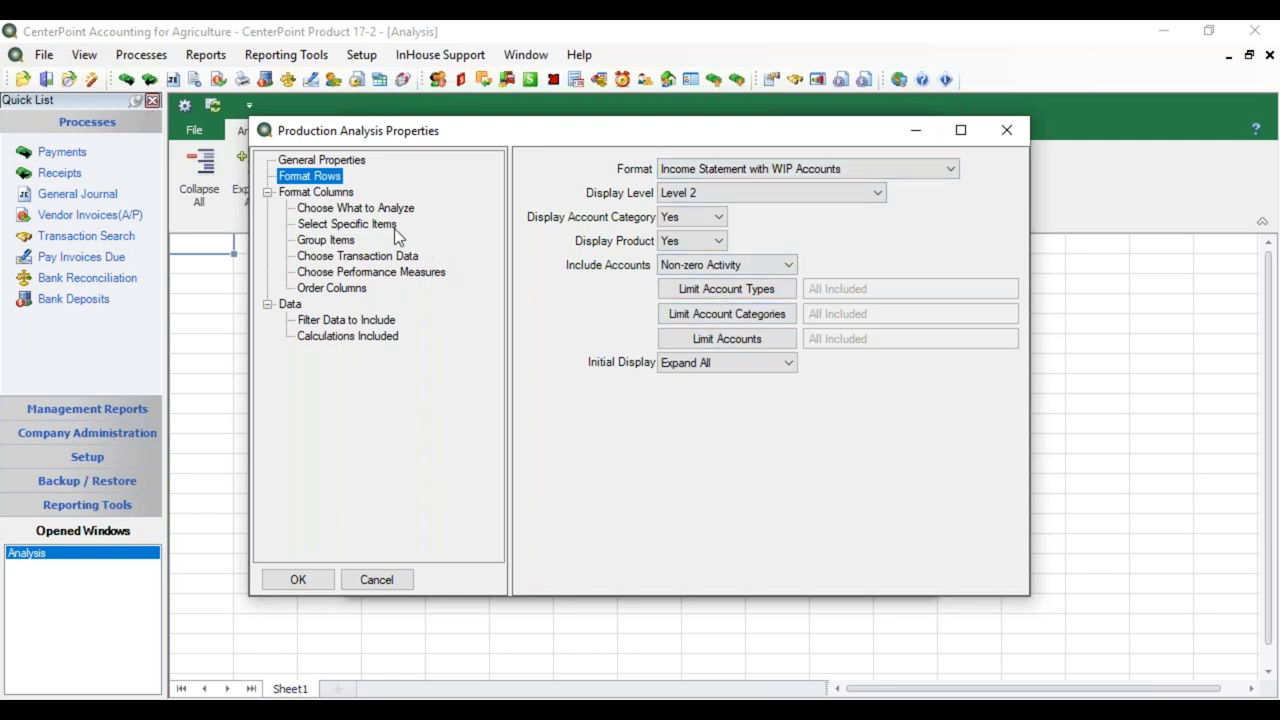
# Filter the analysis data to Production Year equal to 2018, after checking the selected production detail records
pyautogui.click(357, 224)
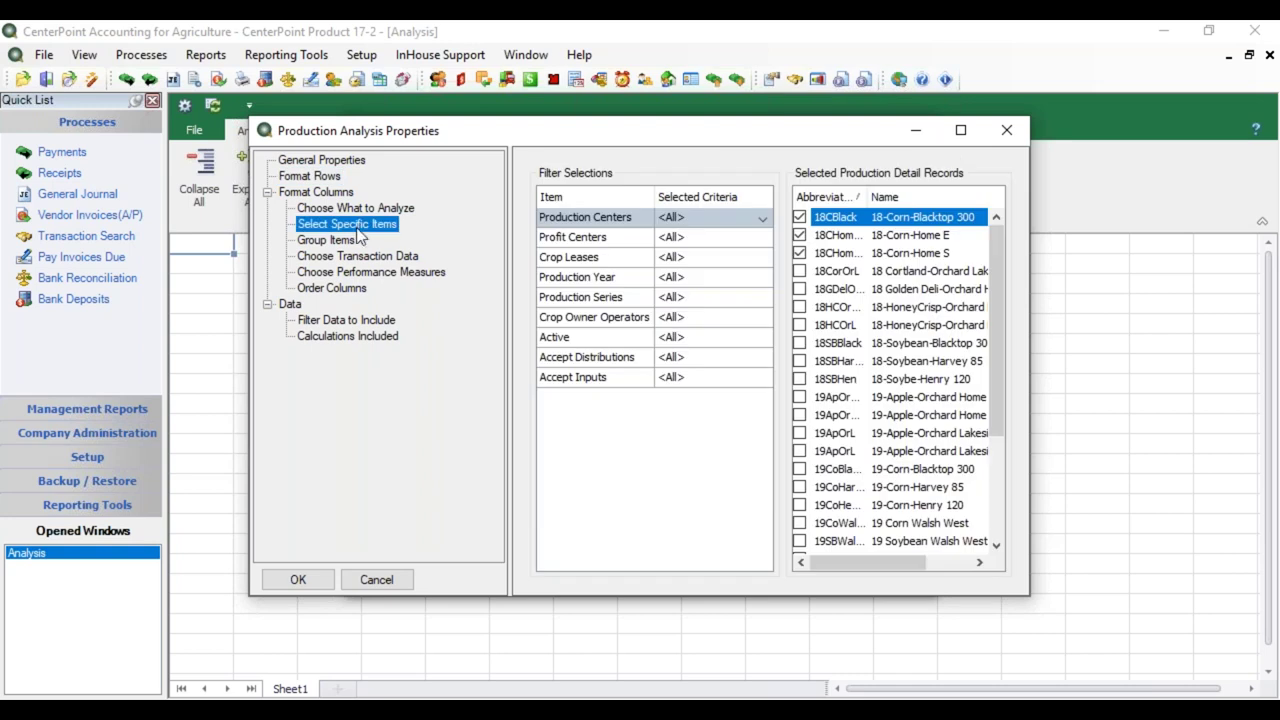
pyautogui.click(338, 322)
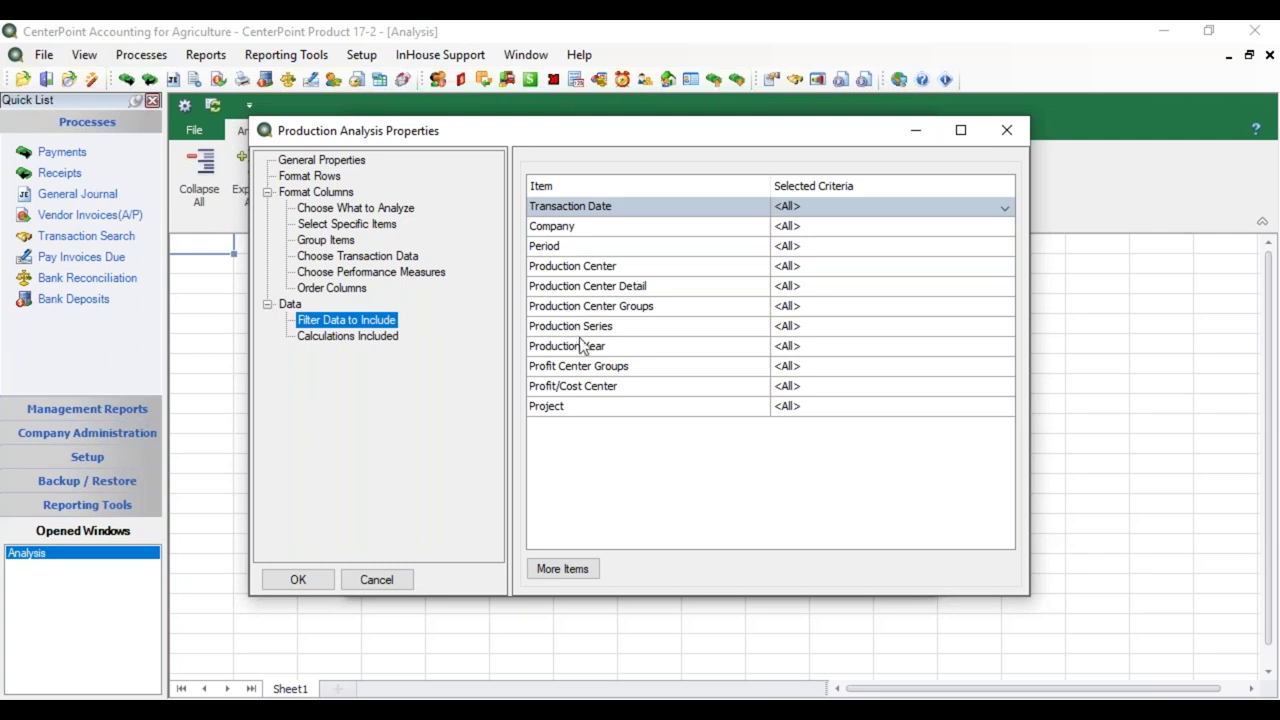
pyautogui.click(588, 347)
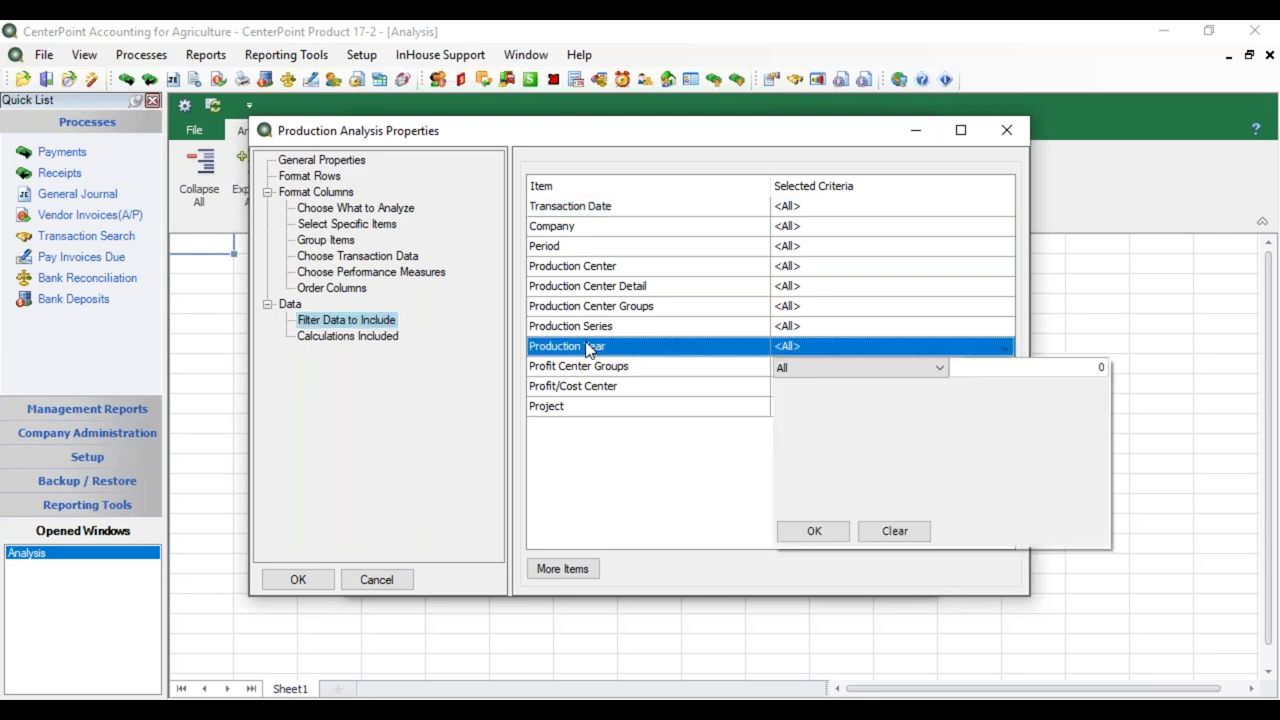
pyautogui.click(845, 368)
pyautogui.click(832, 400)
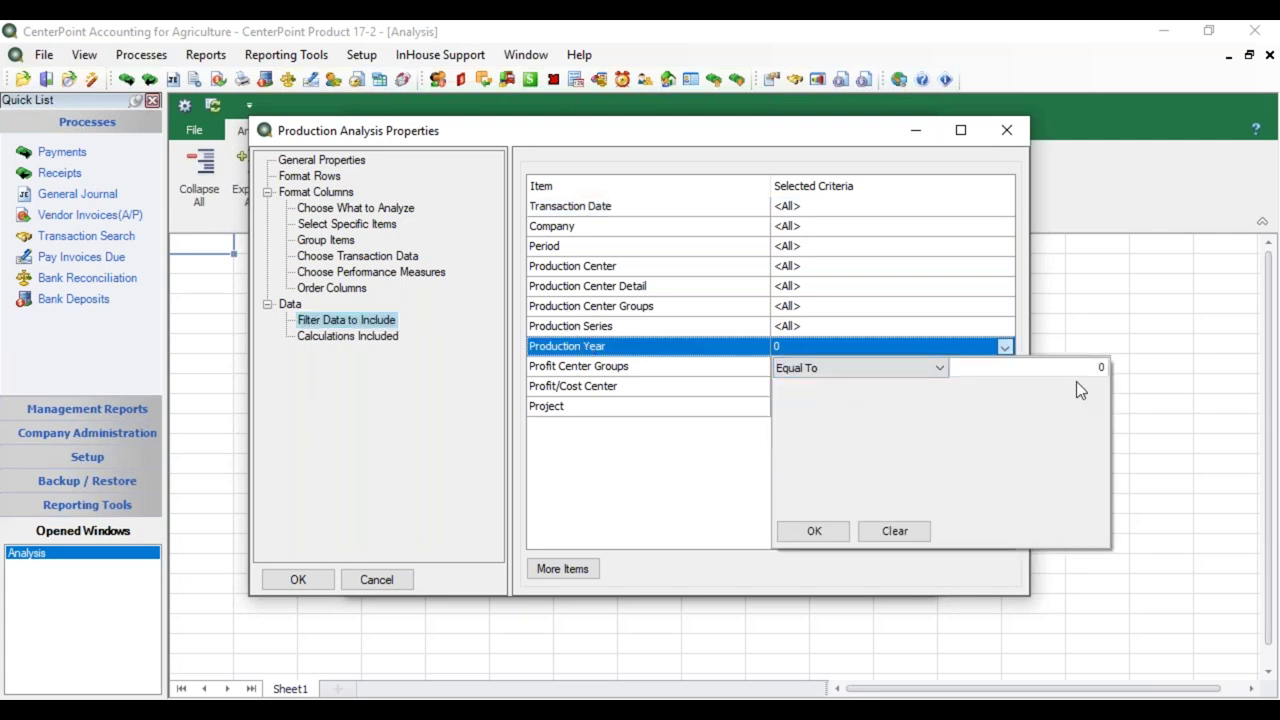
pyautogui.write('2018')
pyautogui.click(815, 532)
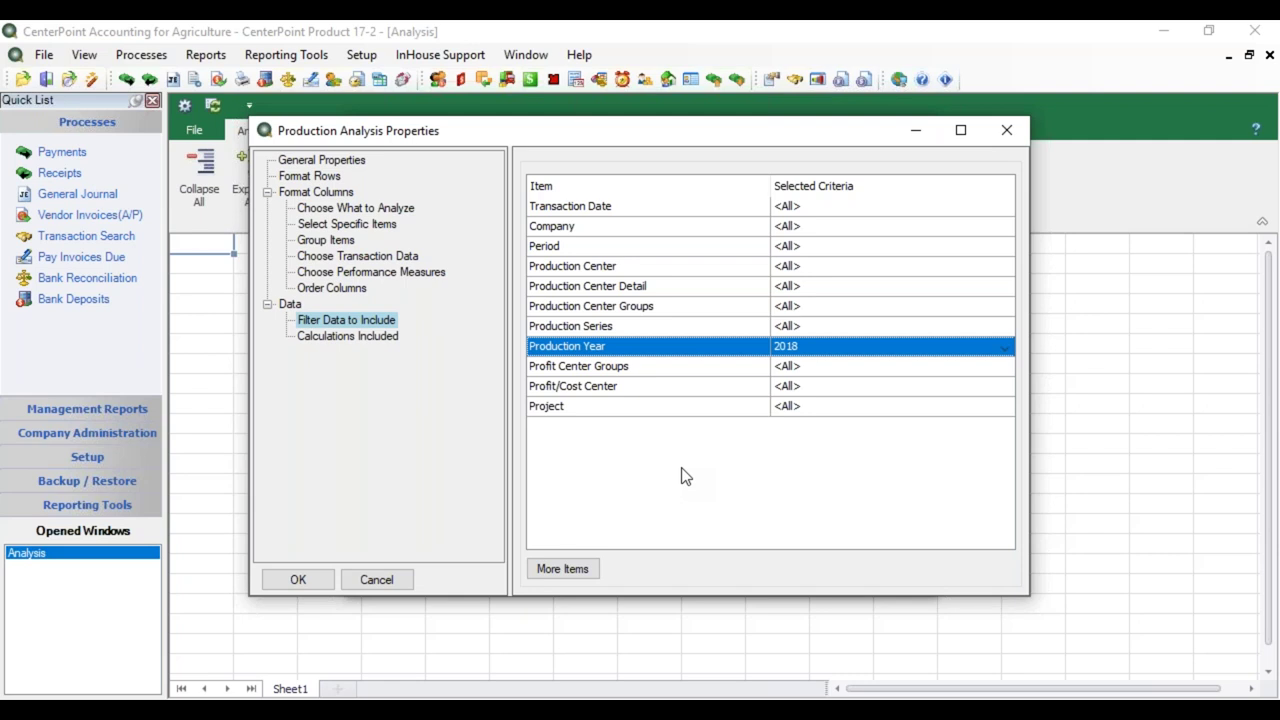
# Include the Breakeven output / prod. unit calculation and generate the analysis
pyautogui.click(334, 340)
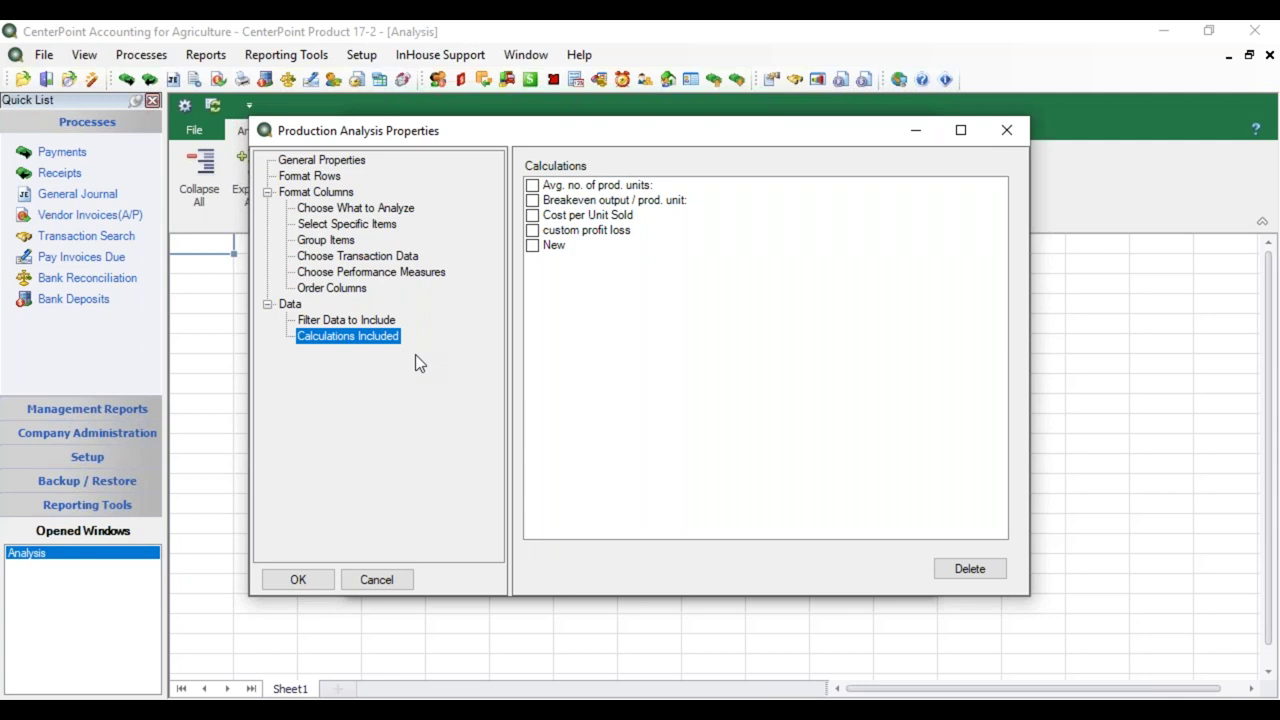
pyautogui.click(533, 201)
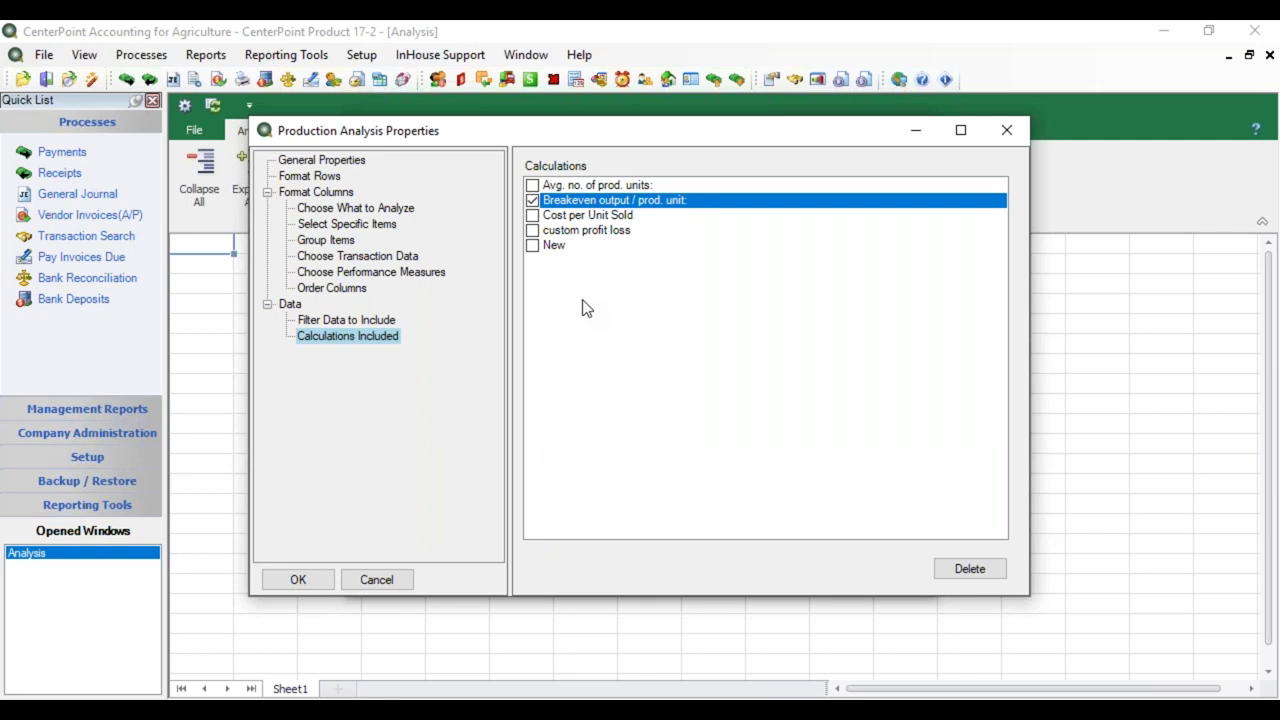
pyautogui.click(316, 582)
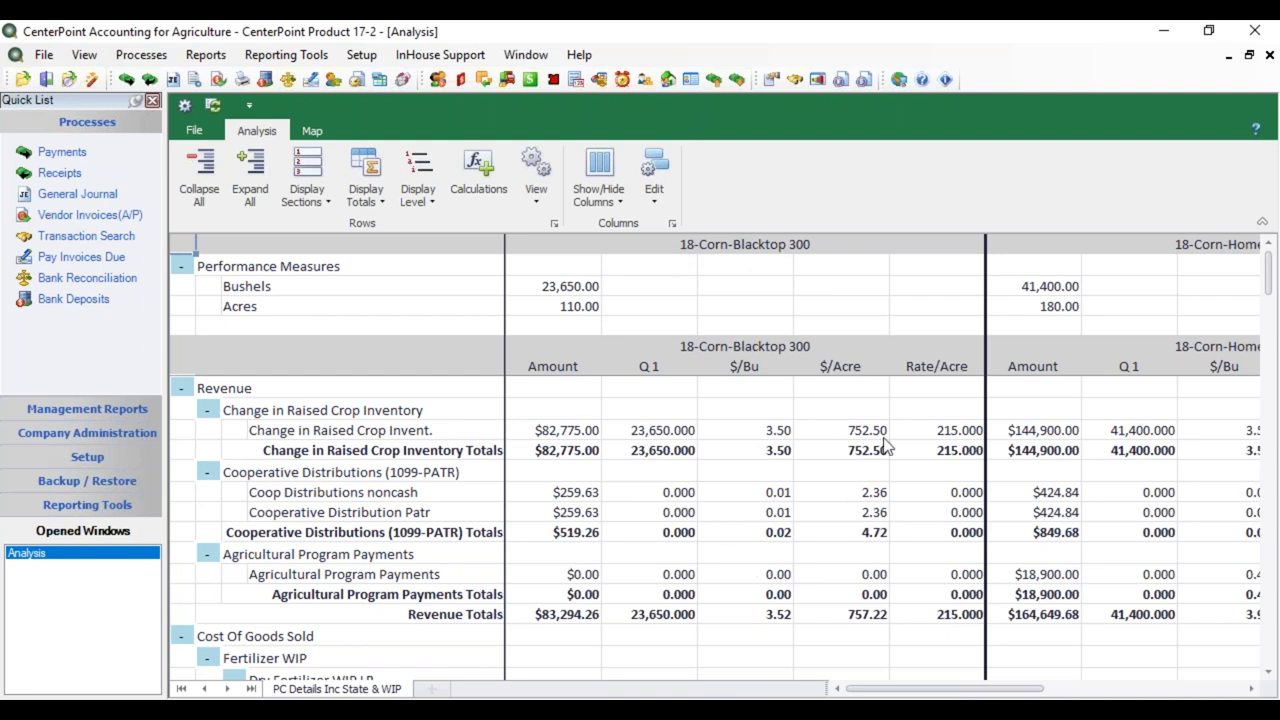
# Examine the generated analysis from the revenue and cost of goods sold rows down to Fuel Expense, and check its general properties
pyautogui.moveTo(985, 692)
pyautogui.mouseDown()
pyautogui.moveTo(1143, 690)
pyautogui.moveTo(980, 697)
pyautogui.mouseUp()
pyautogui.scroll(-2, 1268, 300)
pyautogui.moveTo(1268, 300); pyautogui.dragTo(590, 415)
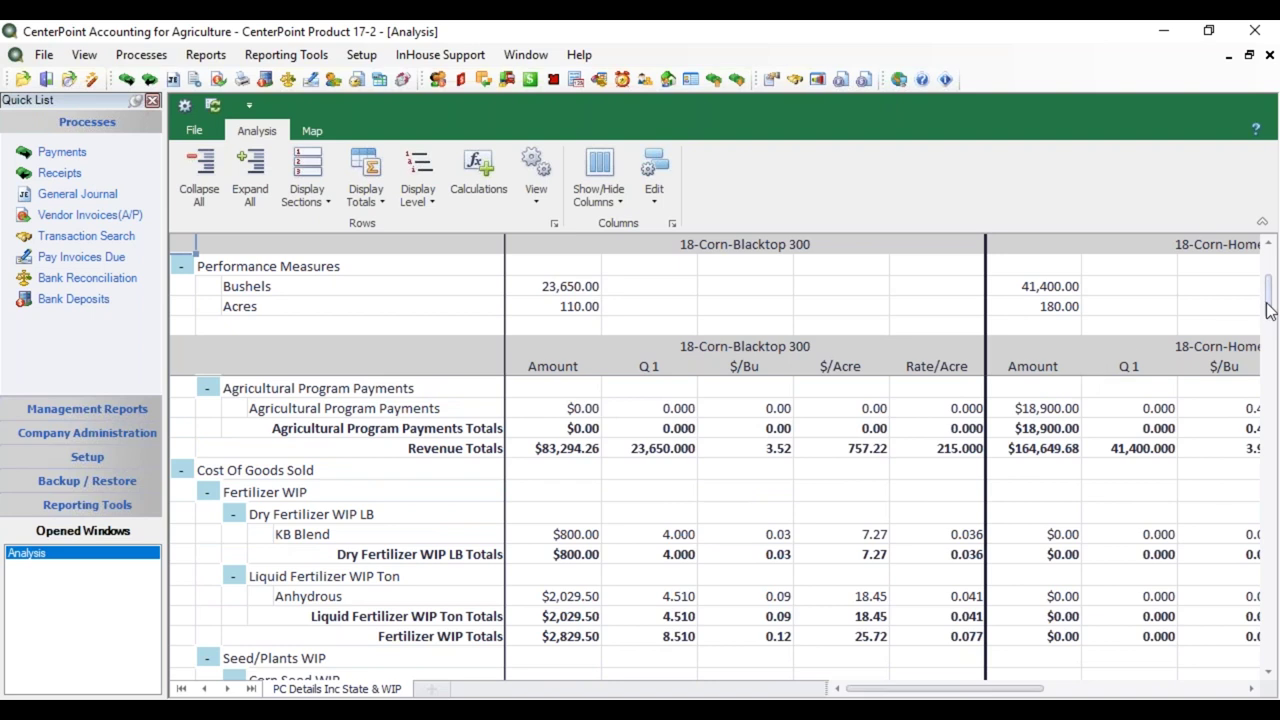
pyautogui.moveTo(1268, 310); pyautogui.dragTo(1268, 290)
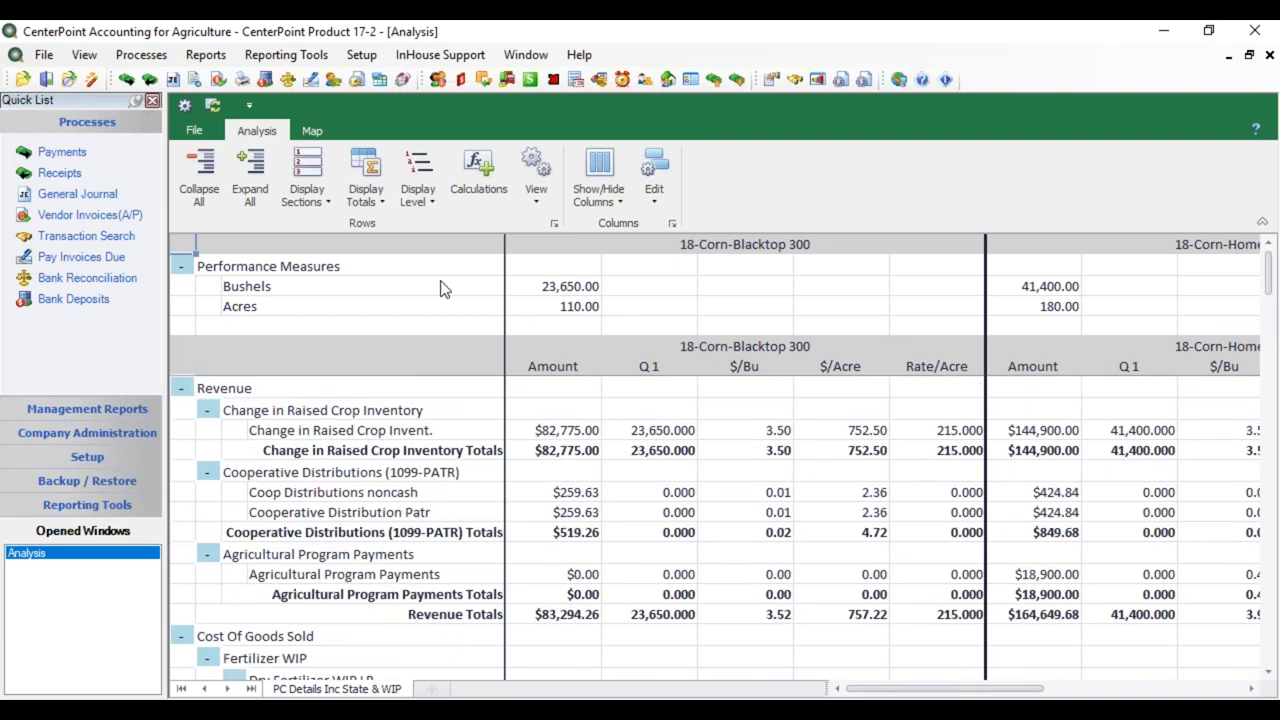
pyautogui.click(185, 107)
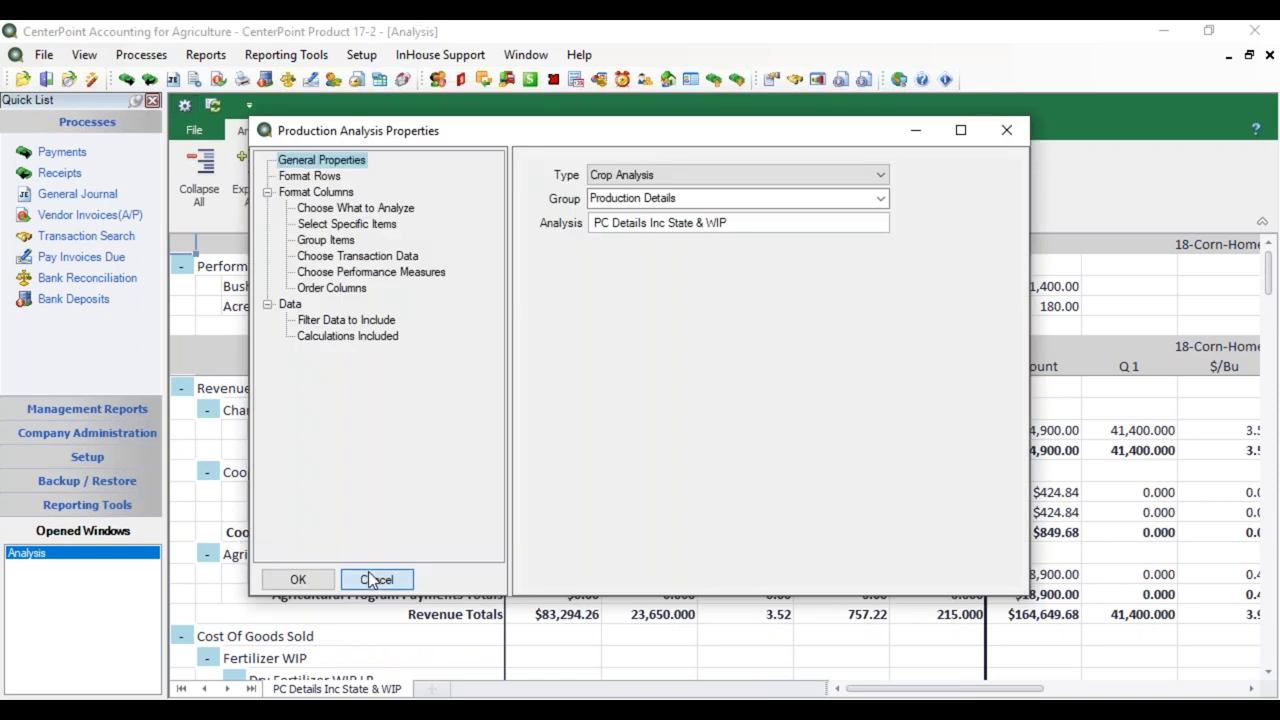
pyautogui.click(376, 579)
pyautogui.moveTo(1272, 300); pyautogui.dragTo(1268, 470)
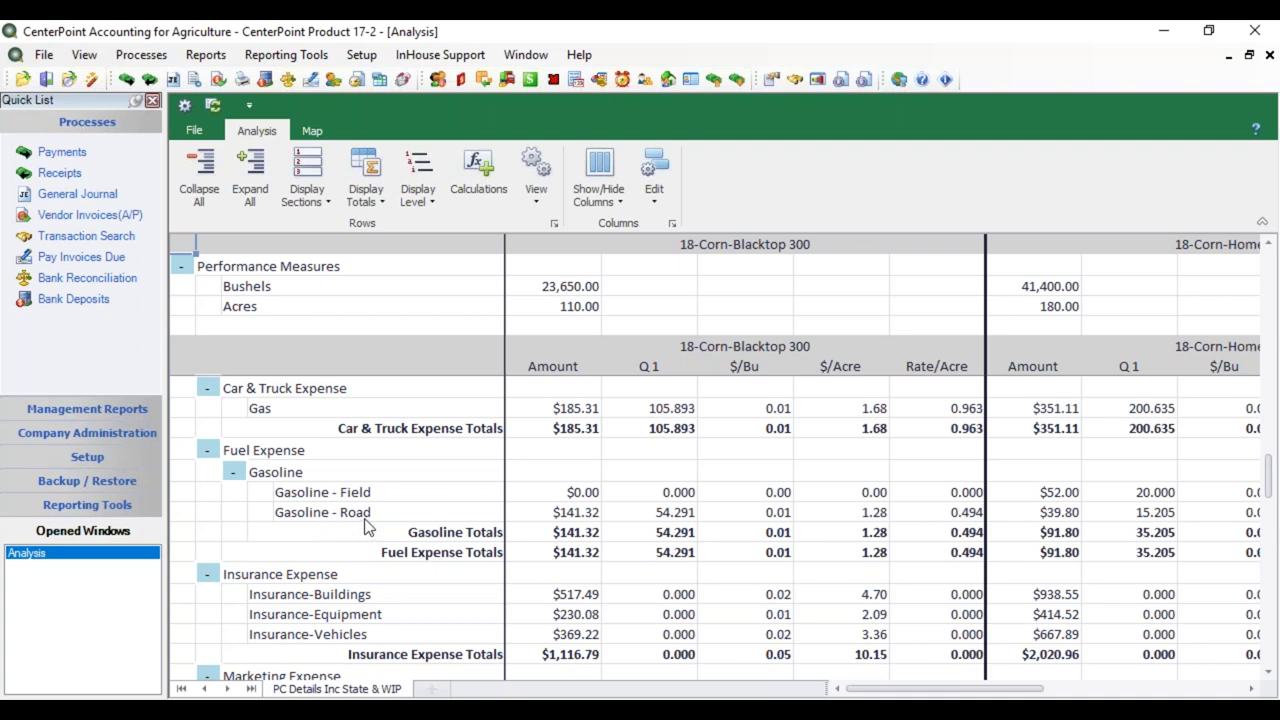
# Set the row display level to Level 3, regenerate the analysis and check the gasoline accounts under Fuel Expense
pyautogui.click(185, 106)
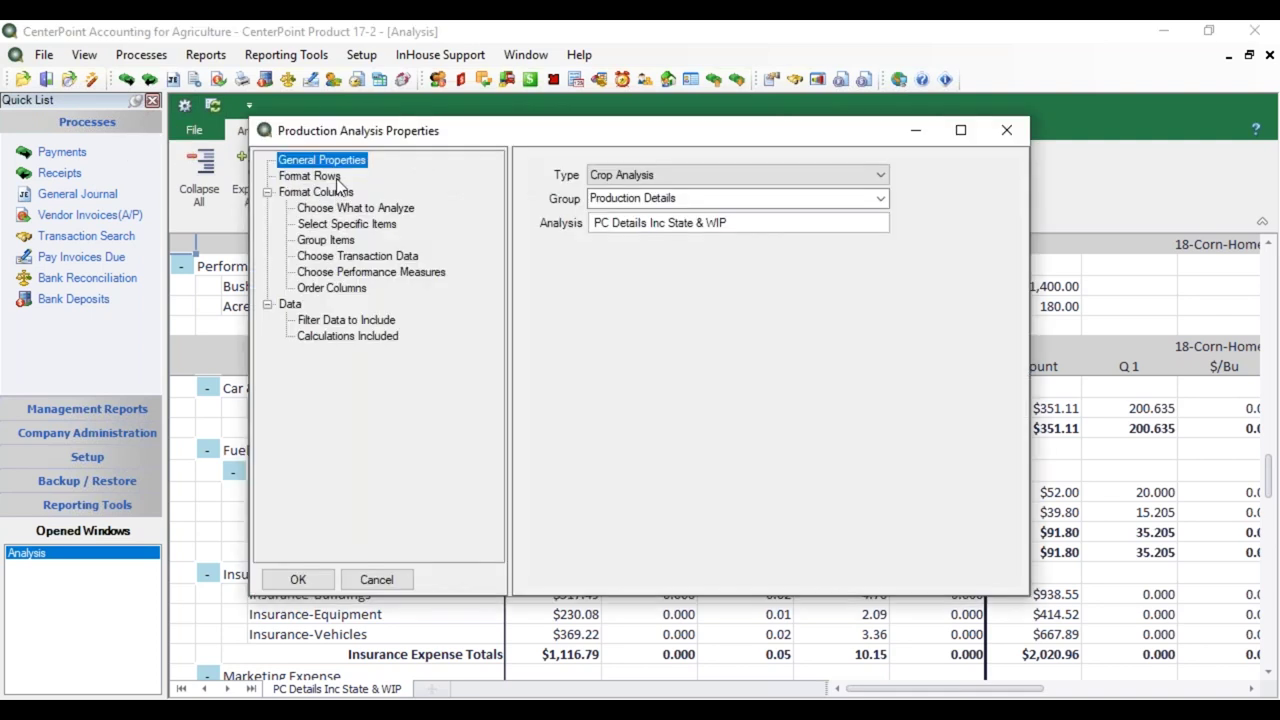
pyautogui.click(338, 178)
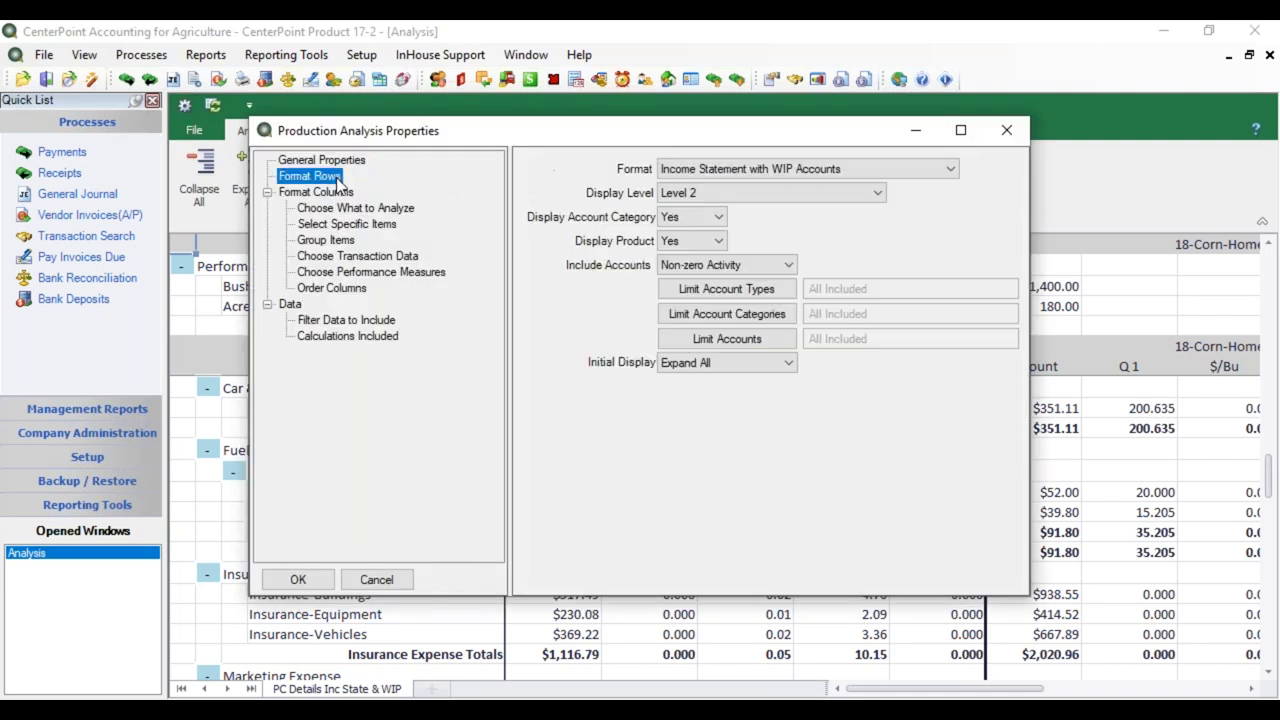
pyautogui.click(699, 190)
pyautogui.click(695, 251)
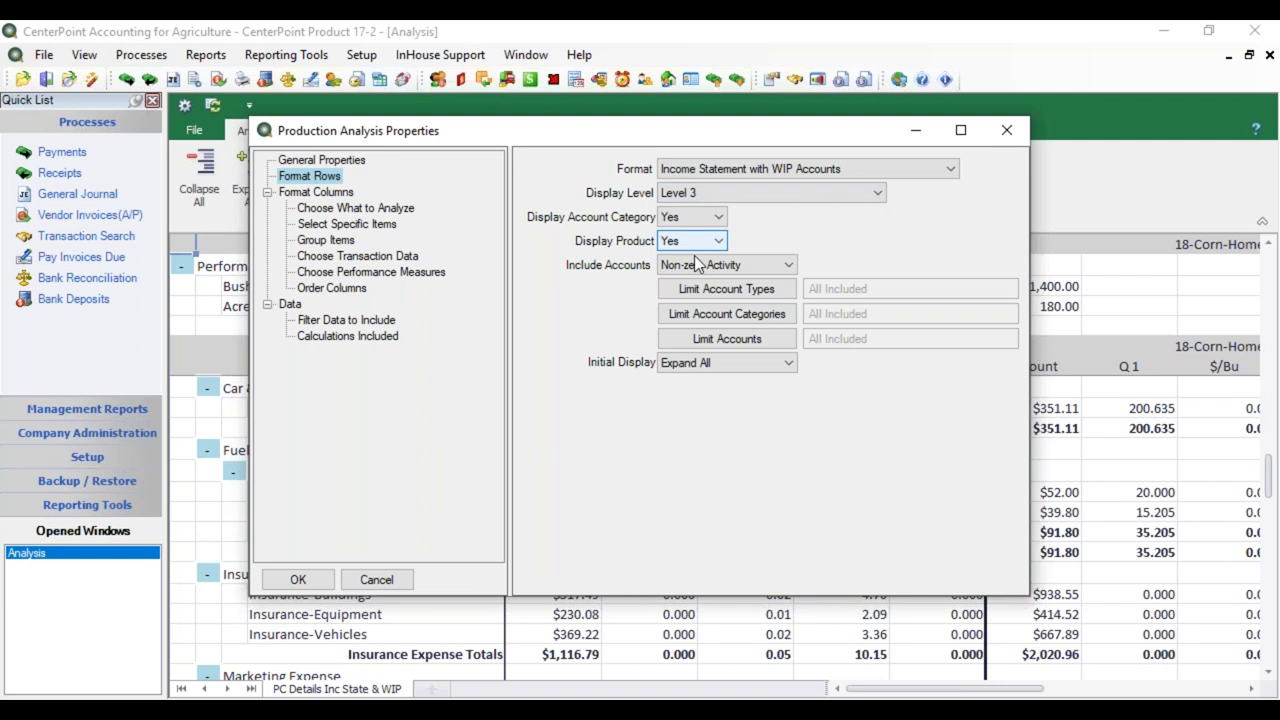
pyautogui.click(298, 579)
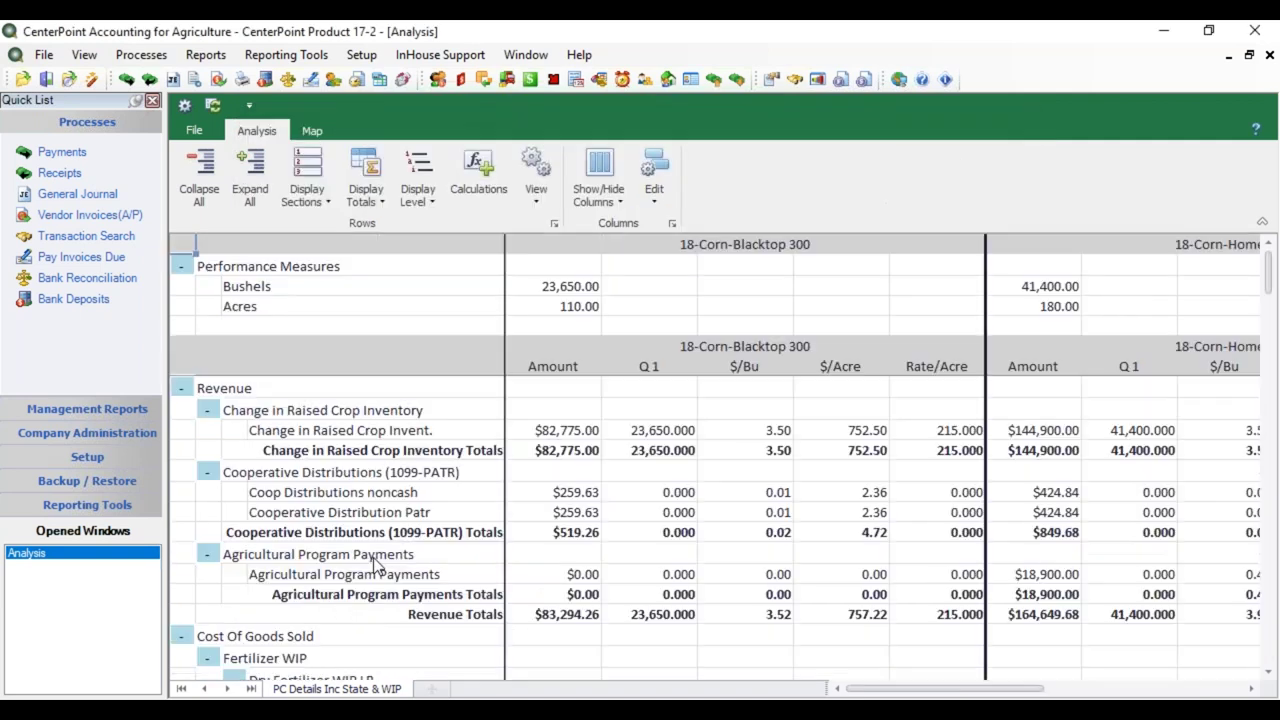
pyautogui.moveTo(1268, 300); pyautogui.dragTo(1268, 446)
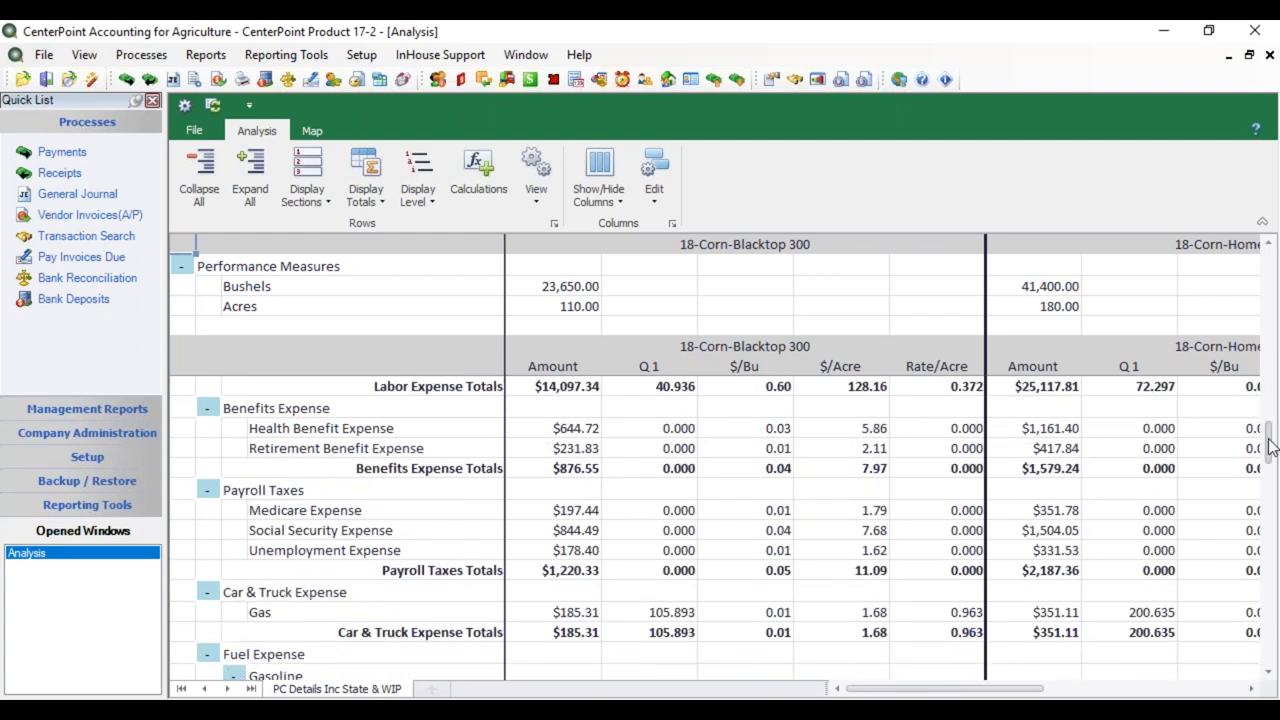
pyautogui.click(1272, 496)
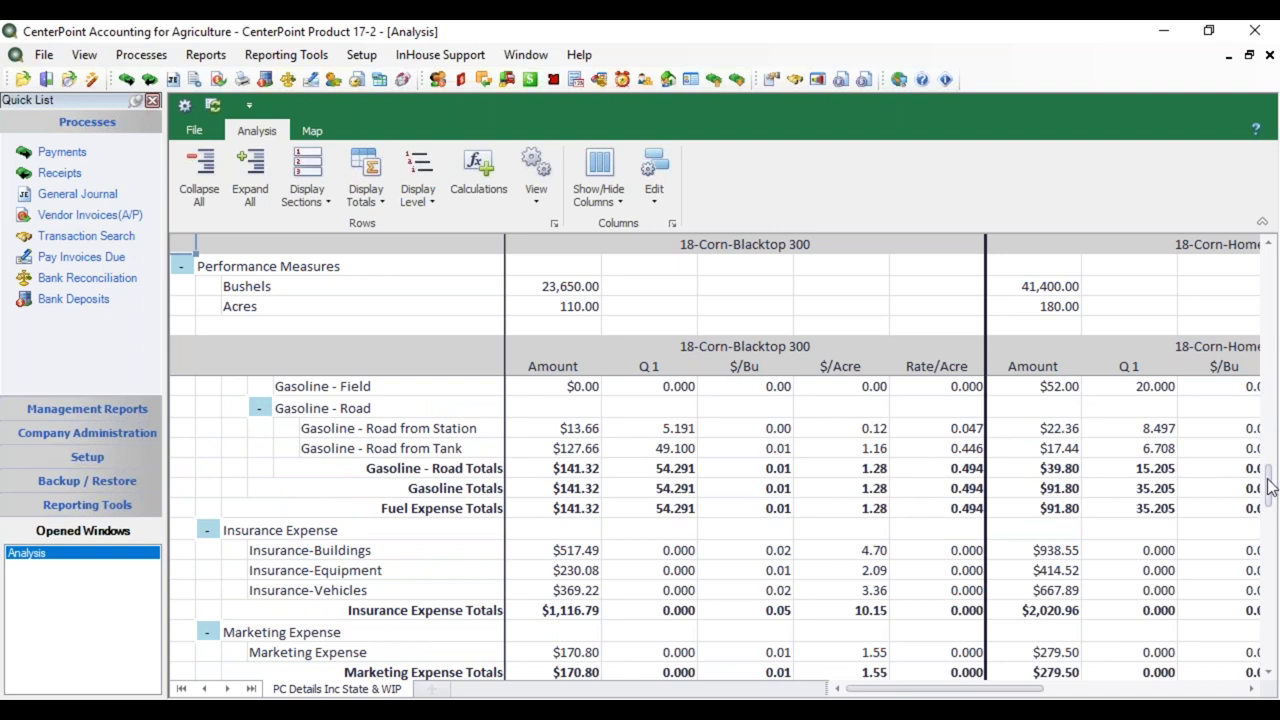
pyautogui.moveTo(1268, 487); pyautogui.dragTo(1268, 480)
pyautogui.scroll(2, 1268, 480)
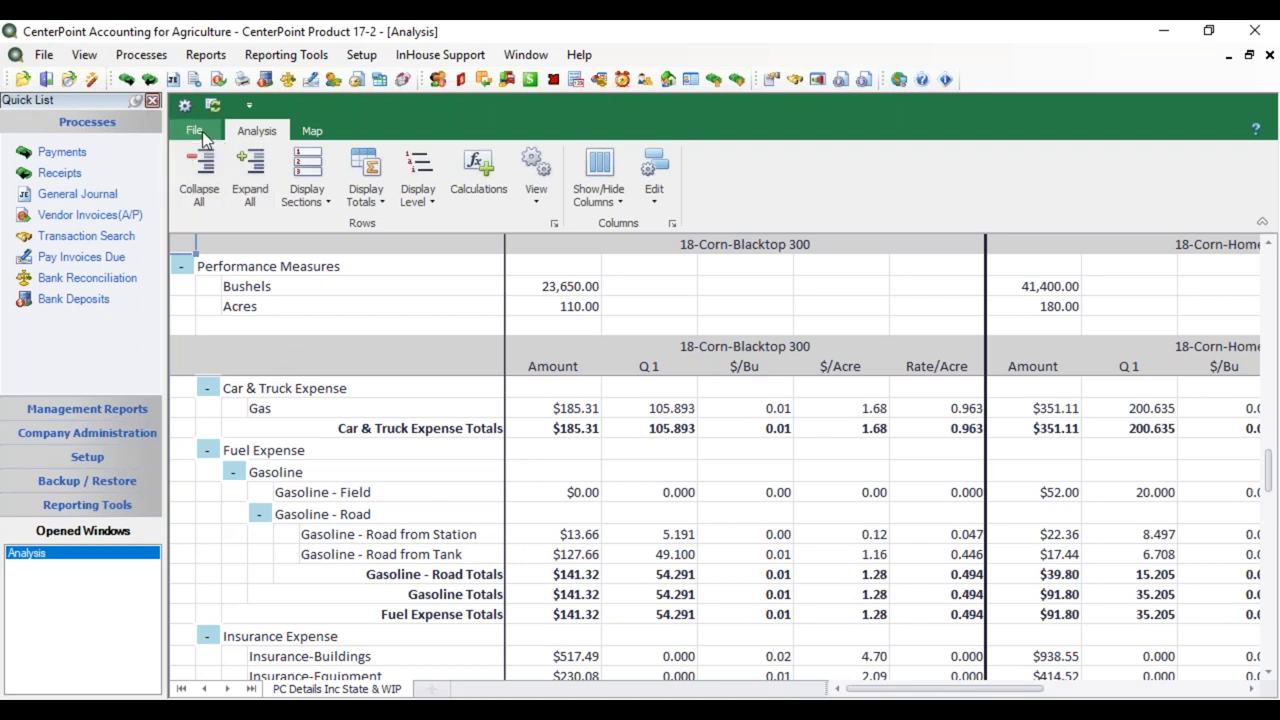
# Set the row display level to Postable Accounts and regenerate the analysis
pyautogui.click(185, 106)
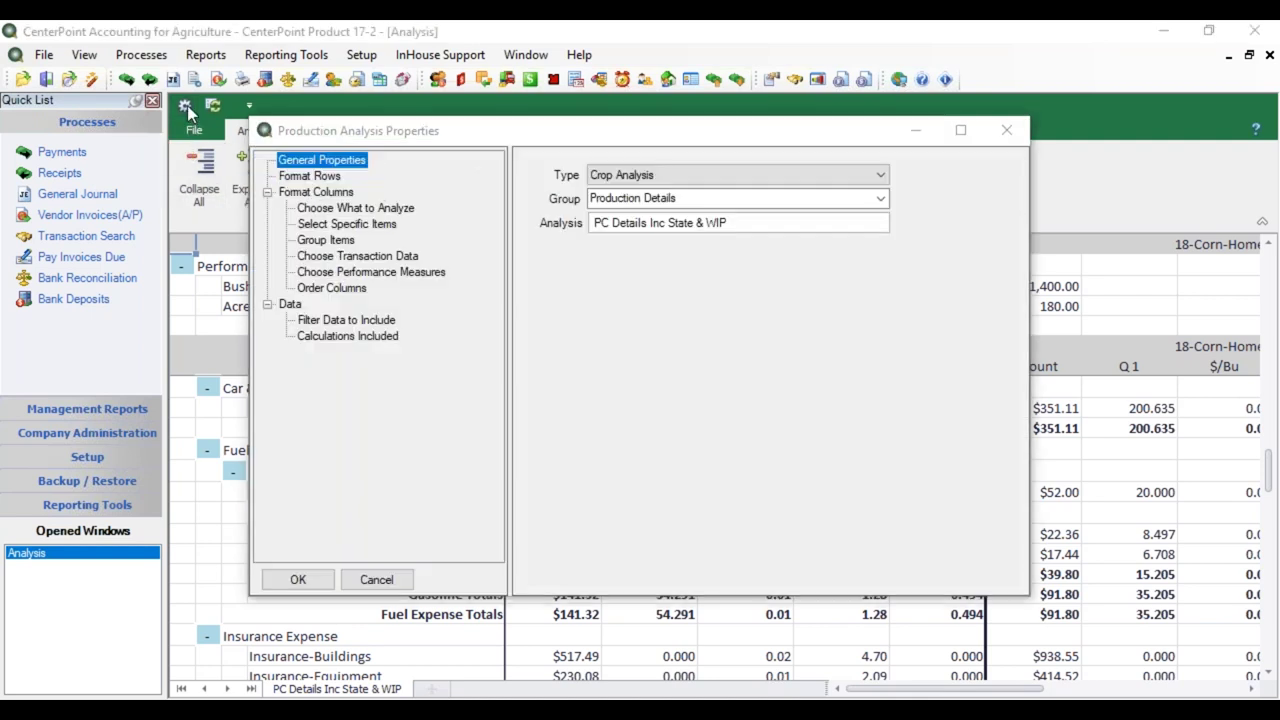
pyautogui.click(330, 177)
pyautogui.click(714, 193)
pyautogui.click(705, 262)
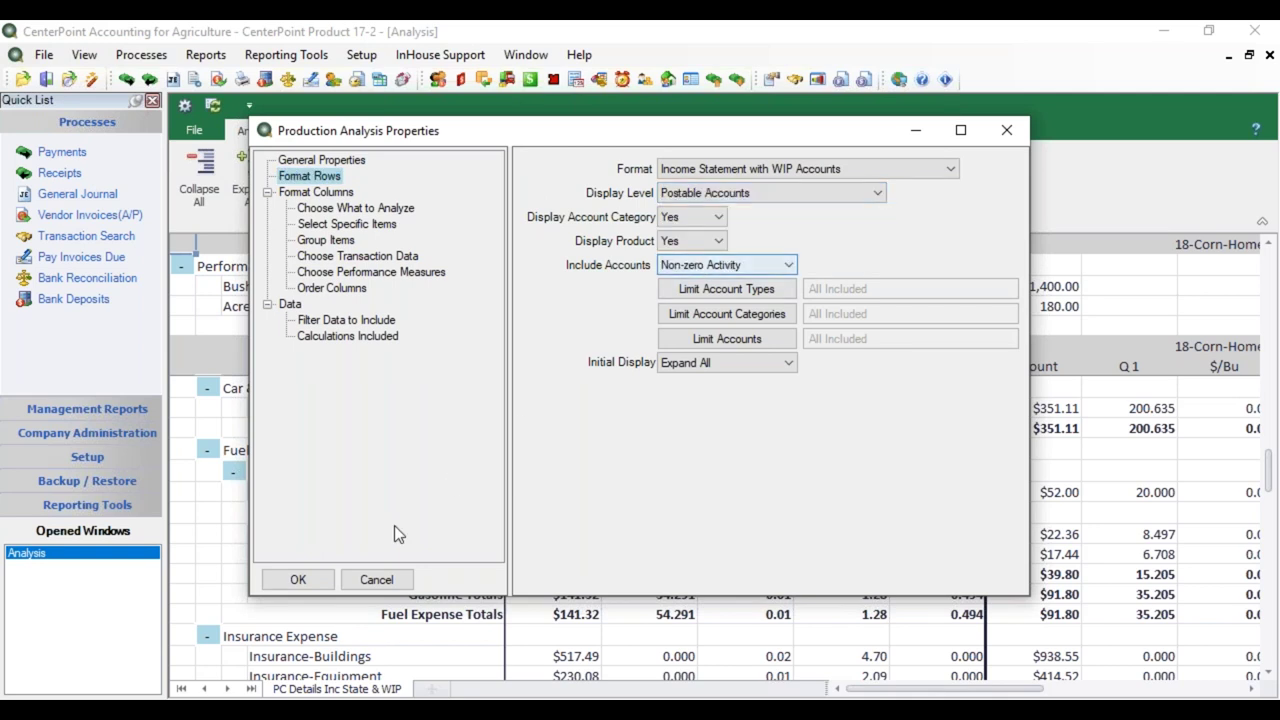
pyautogui.click(299, 580)
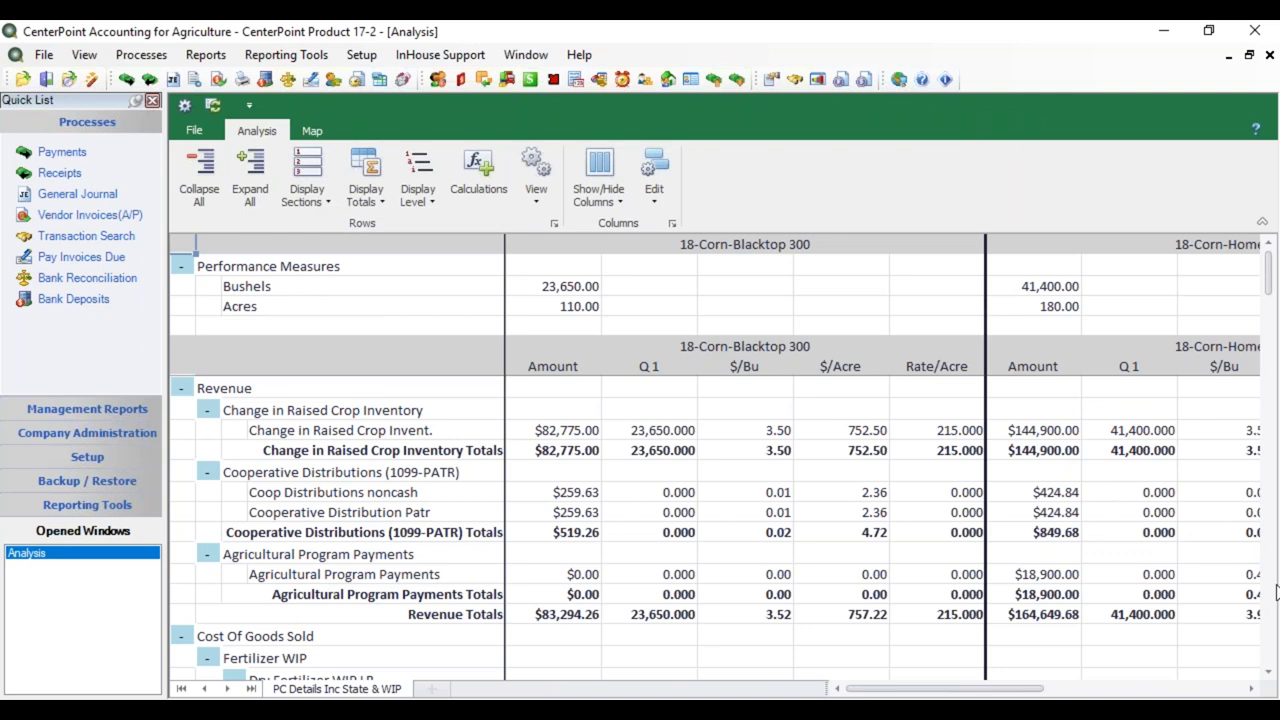
# Examine the Fuel Expense accounts and the product detail under the fertilizer and seed rows of the analysis
pyautogui.scroll(-10, 1275, 594)
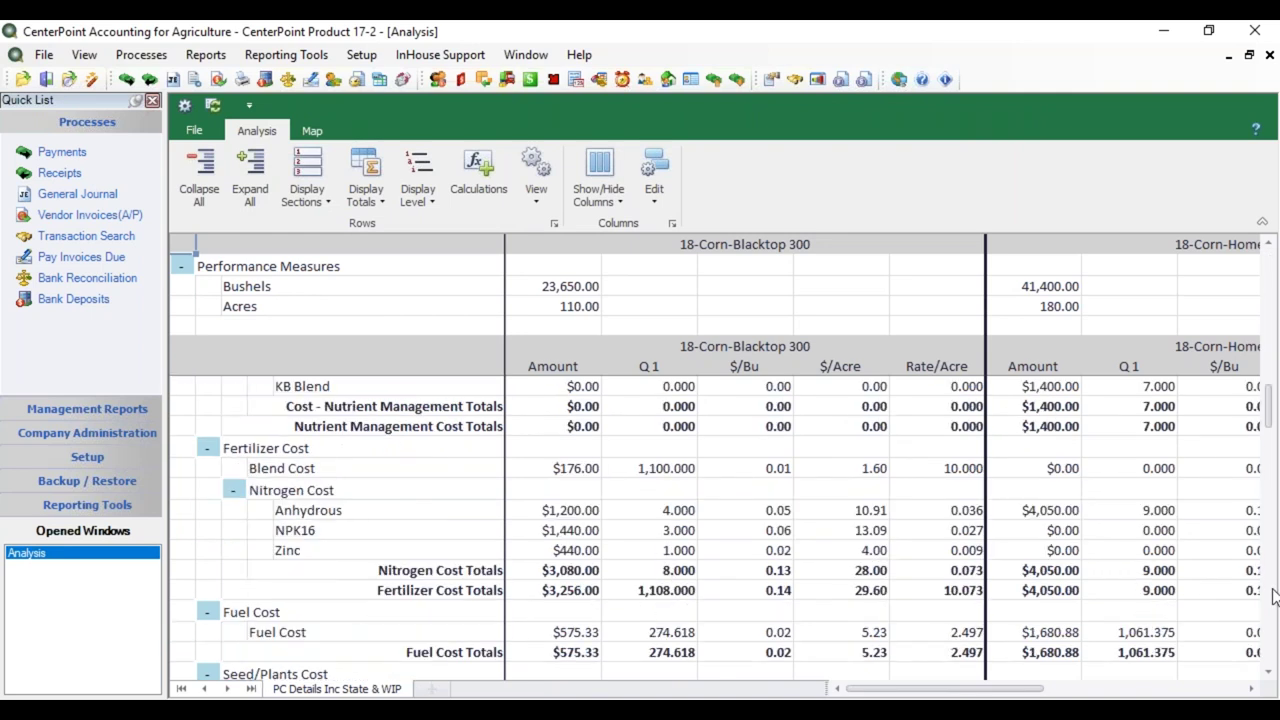
pyautogui.scroll(-5, 1275, 594)
pyautogui.scroll(-5, 1275, 555)
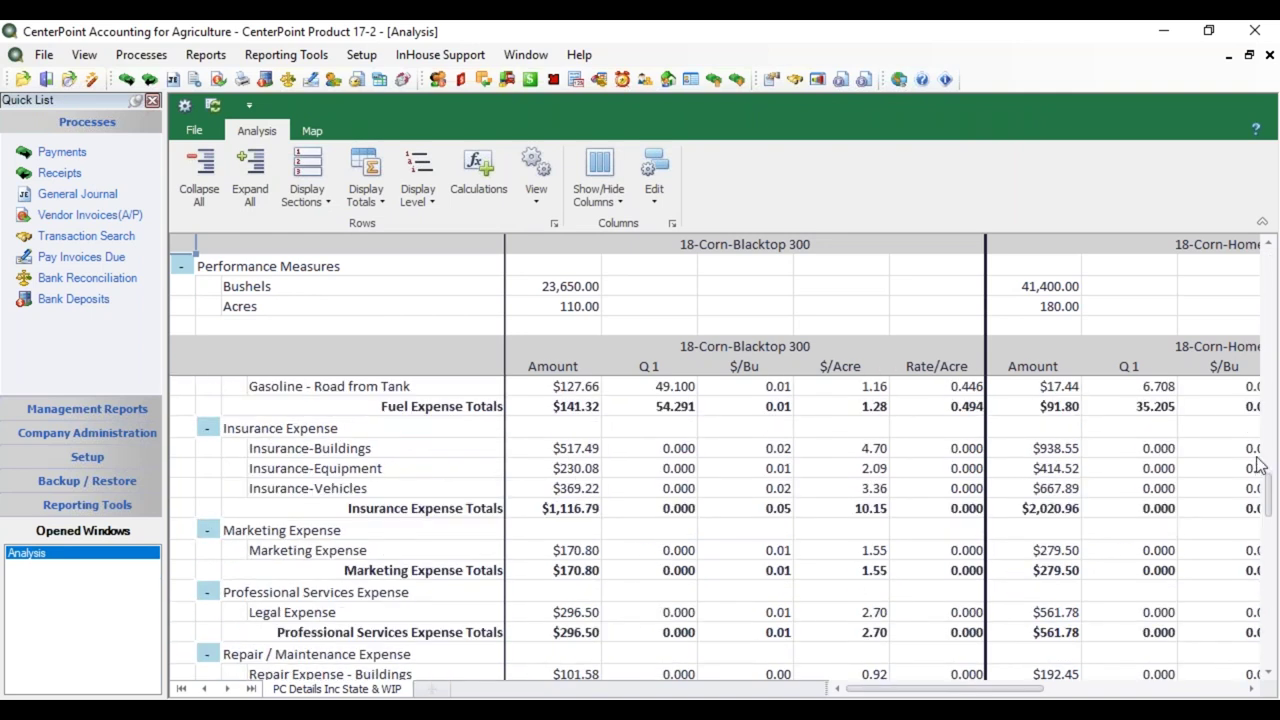
pyautogui.click(1272, 425)
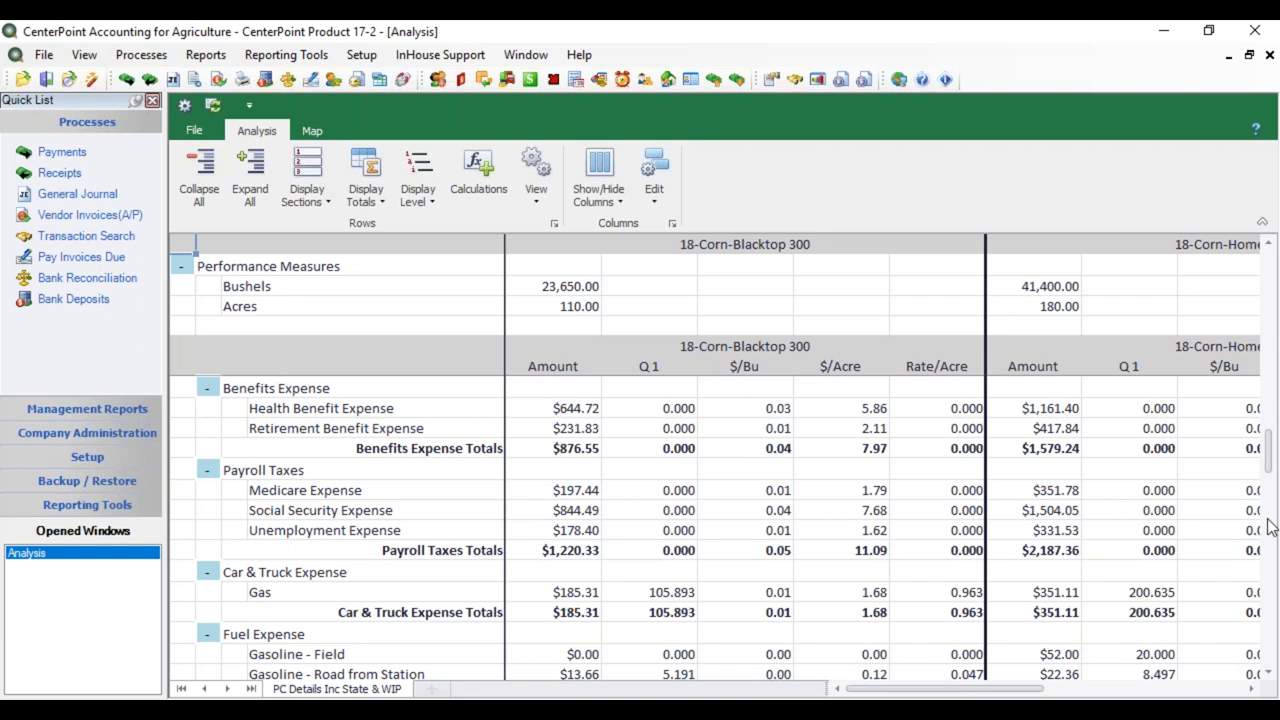
pyautogui.scroll(-3, 1272, 478)
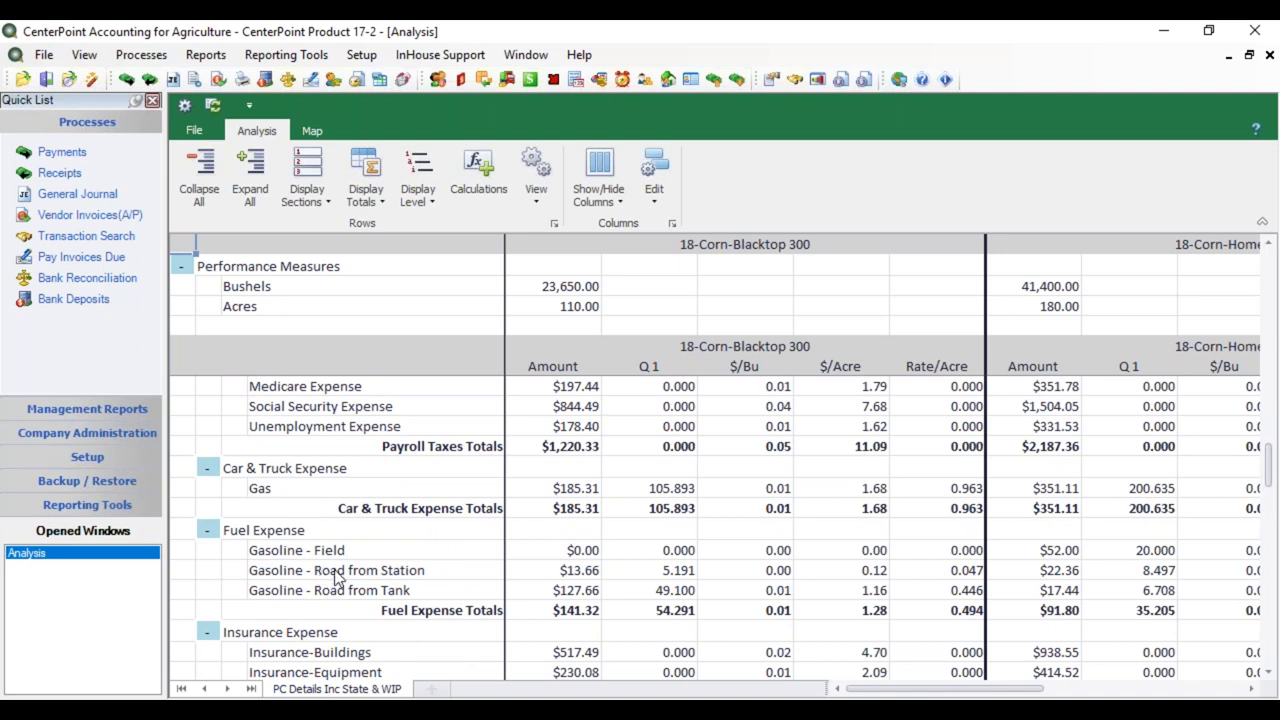
pyautogui.moveTo(1270, 475); pyautogui.dragTo(1272, 319)
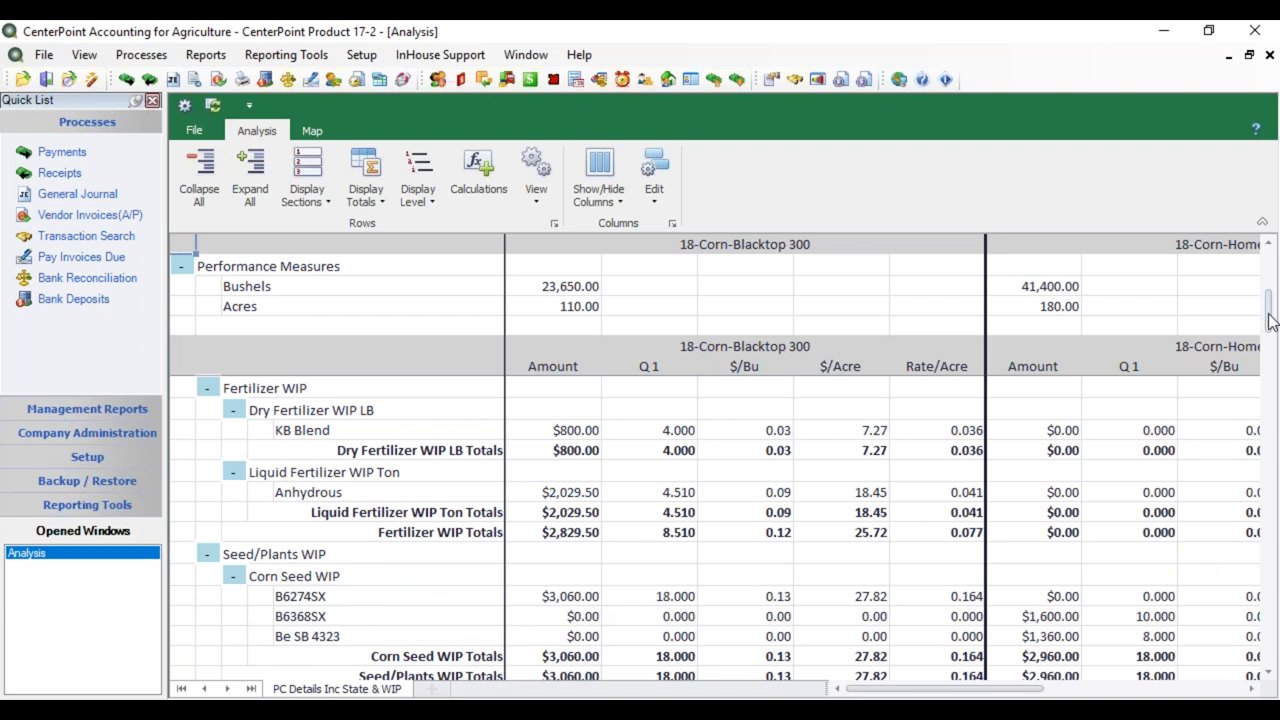
pyautogui.scroll(-3, 1268, 320)
pyautogui.scroll(-5, 295, 530)
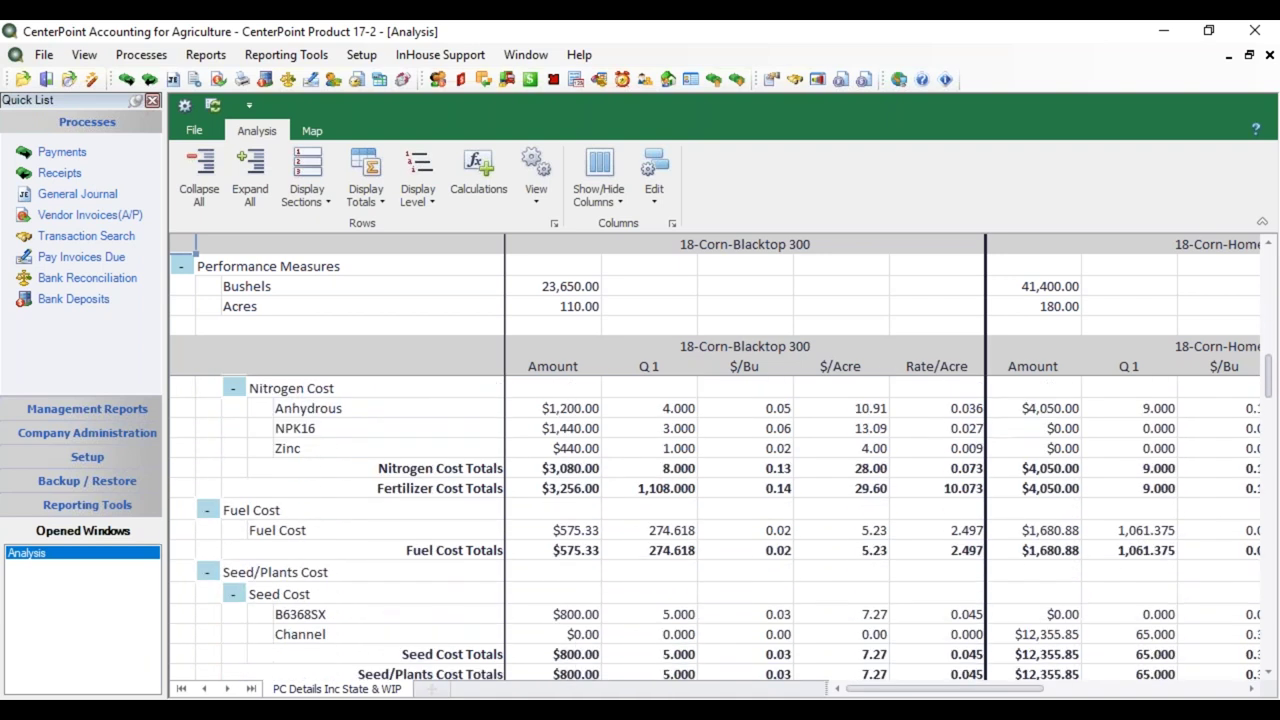